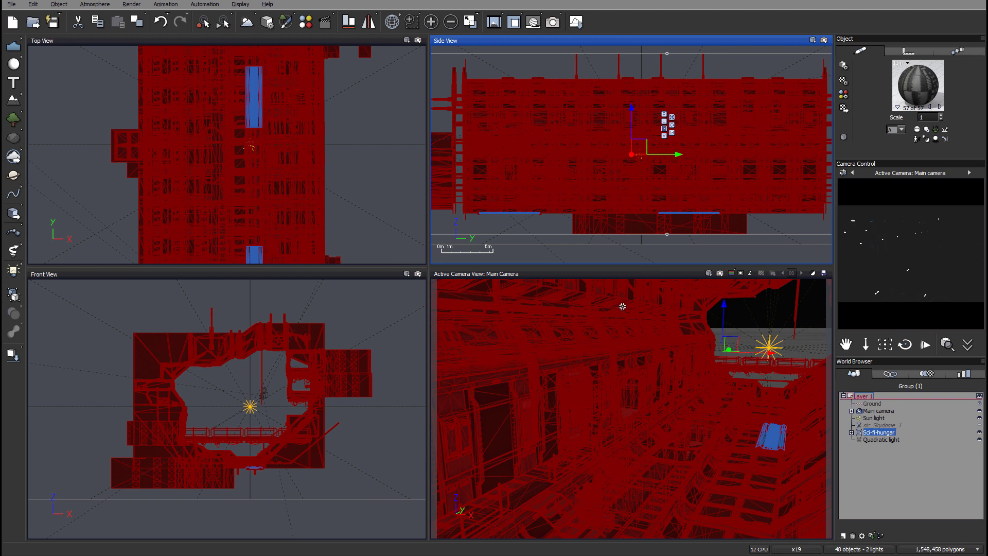
# - Reposition the main camera at the hangar's open end and turn it to look along the side wall towards the far opening
pyautogui.click(880, 411)
pyautogui.moveTo(636, 150); pyautogui.dragTo(636, 181)
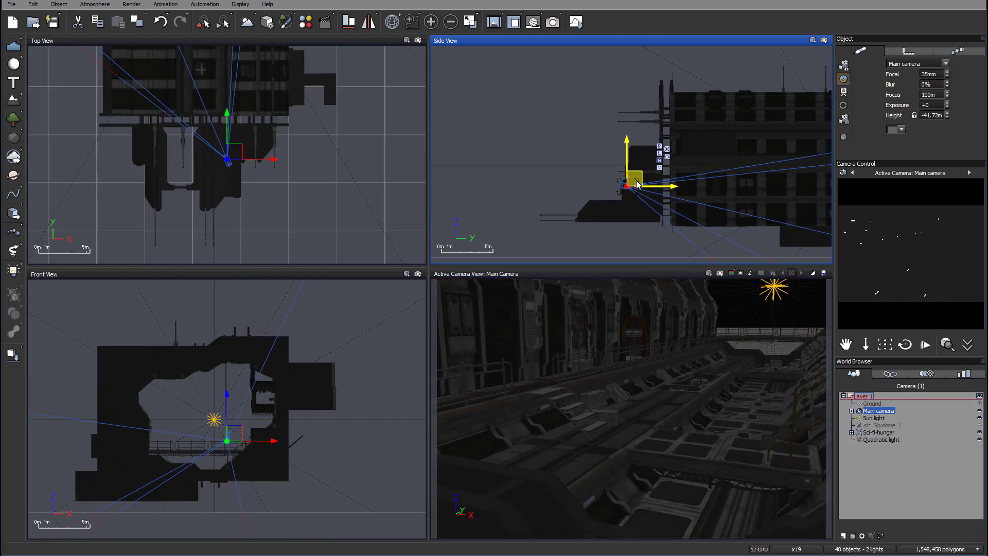
pyautogui.moveTo(884, 346)
pyautogui.mouseDown()
pyautogui.moveTo(883, 322)
pyautogui.moveTo(876, 333)
pyautogui.mouseUp()
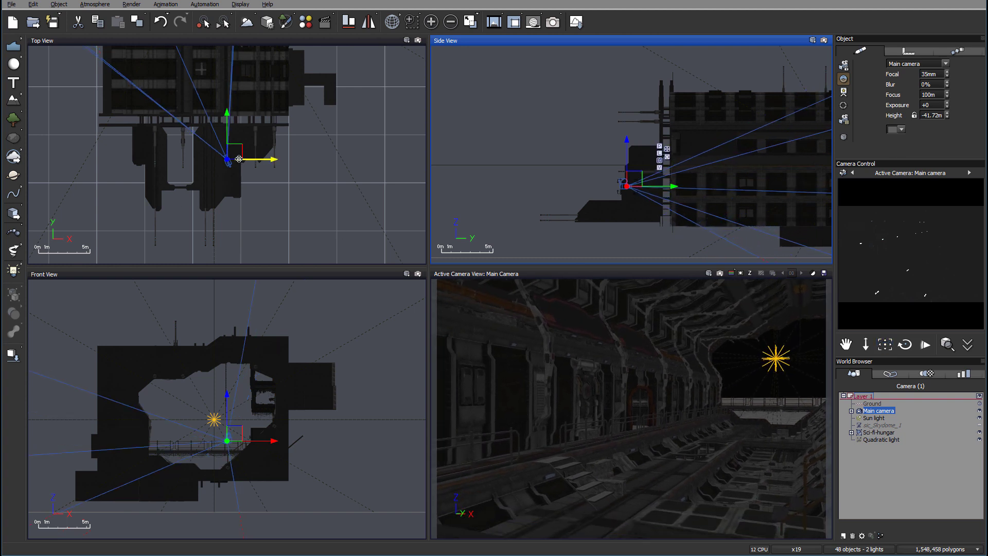
pyautogui.moveTo(239, 159); pyautogui.dragTo(250, 164)
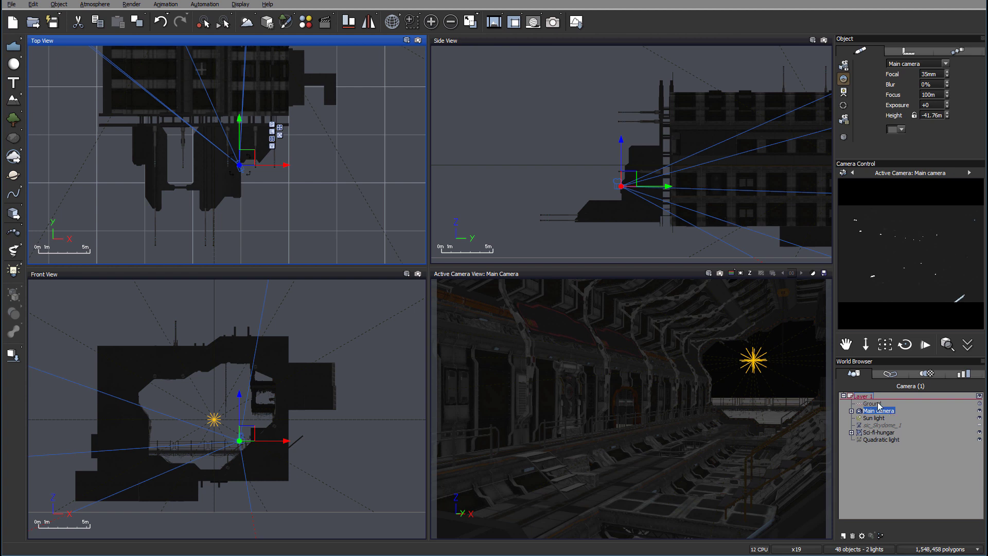
# - Add Sci-fi-hungar to the main camera selection and raise both together
pyautogui.keyDown('ctrl'); pyautogui.click(883, 435); pyautogui.keyUp('ctrl')
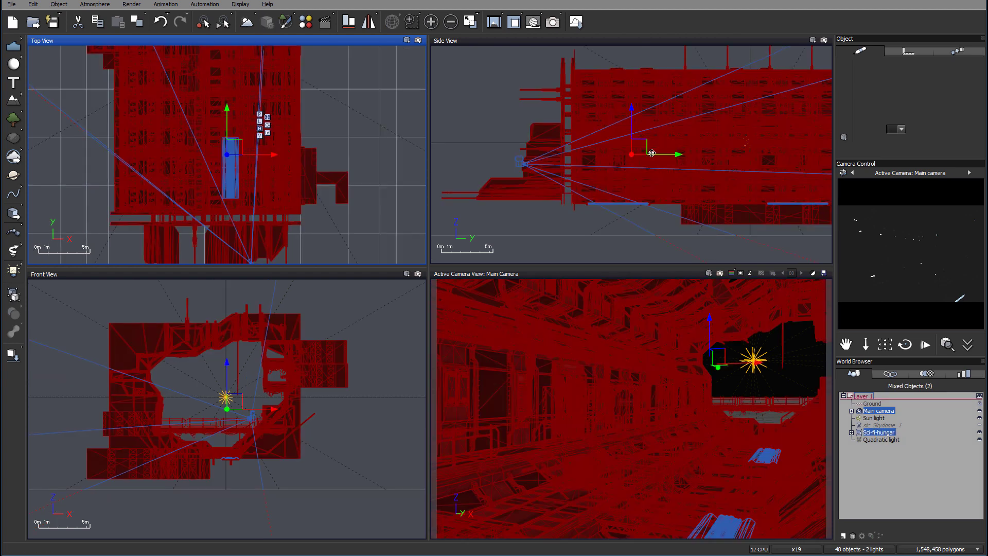
pyautogui.scroll(-3, 650, 151)
pyautogui.moveTo(642, 138); pyautogui.dragTo(633, 53)
pyautogui.moveTo(679, 165); pyautogui.dragTo(623, 222, button='right')
pyautogui.scroll(-1, 452, 205)
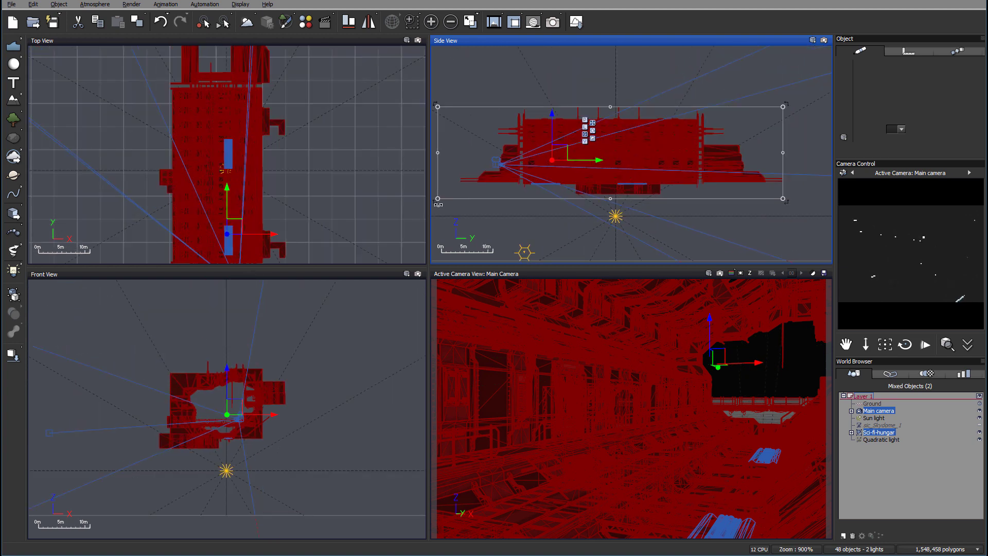
# - Tilt the hangar and main camera together by a few degrees in the side view and deselect them
pyautogui.moveTo(437, 204); pyautogui.dragTo(445, 213)
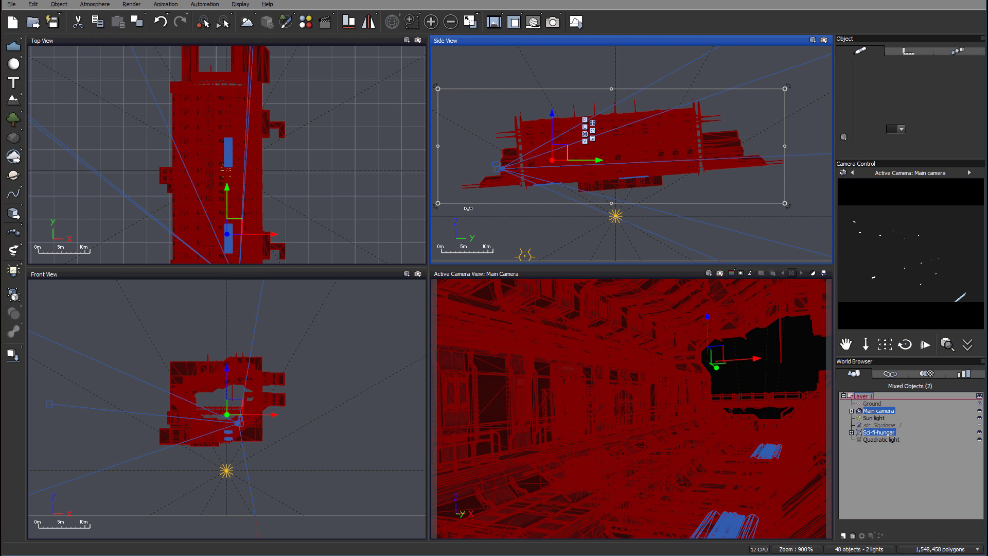
pyautogui.moveTo(359, 194); pyautogui.dragTo(369, 149, button='right')
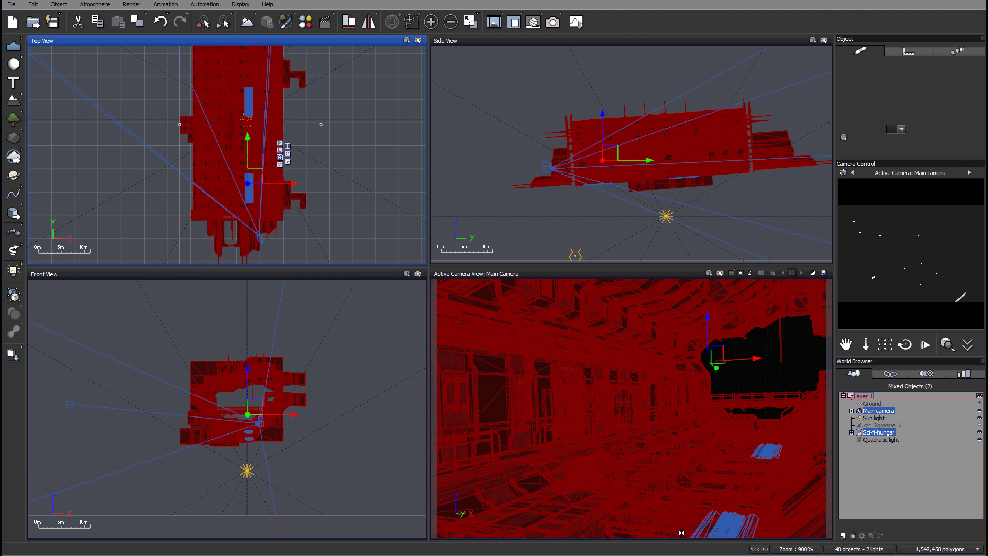
pyautogui.click(916, 495)
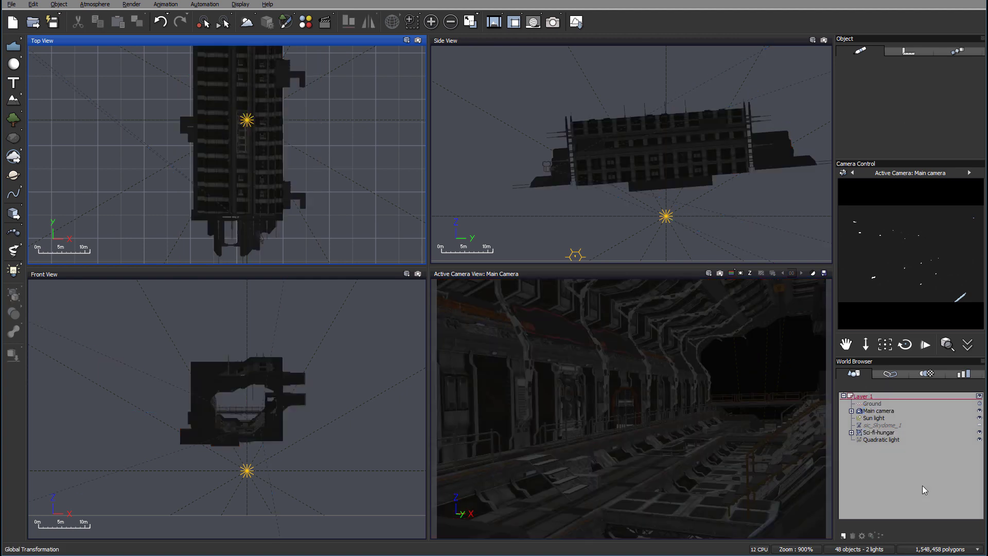
# - Add a quadratic light and place it just outside the hangar's side wall, beside the doorway seen from the main camera
pyautogui.click(878, 411)
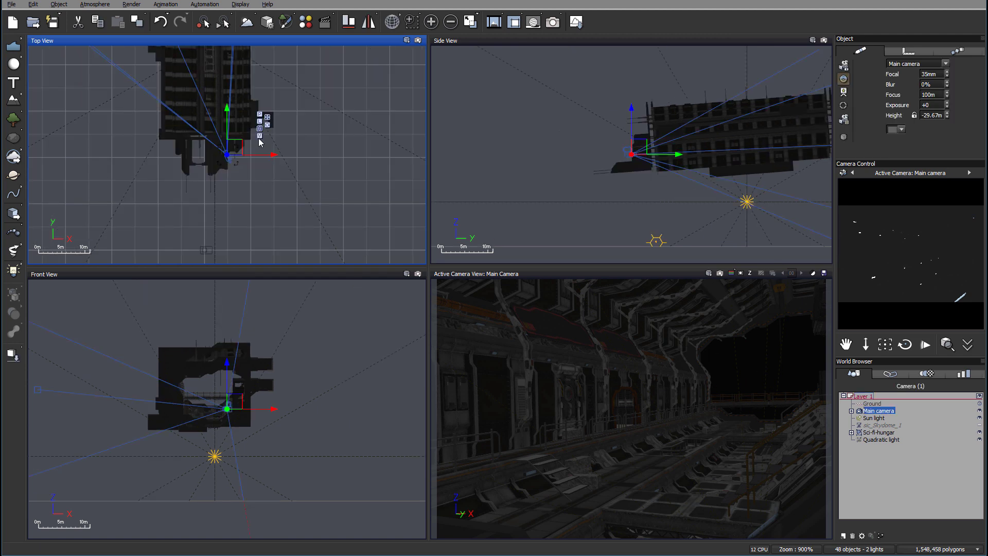
pyautogui.moveTo(287, 135); pyautogui.dragTo(345, 208, button='right')
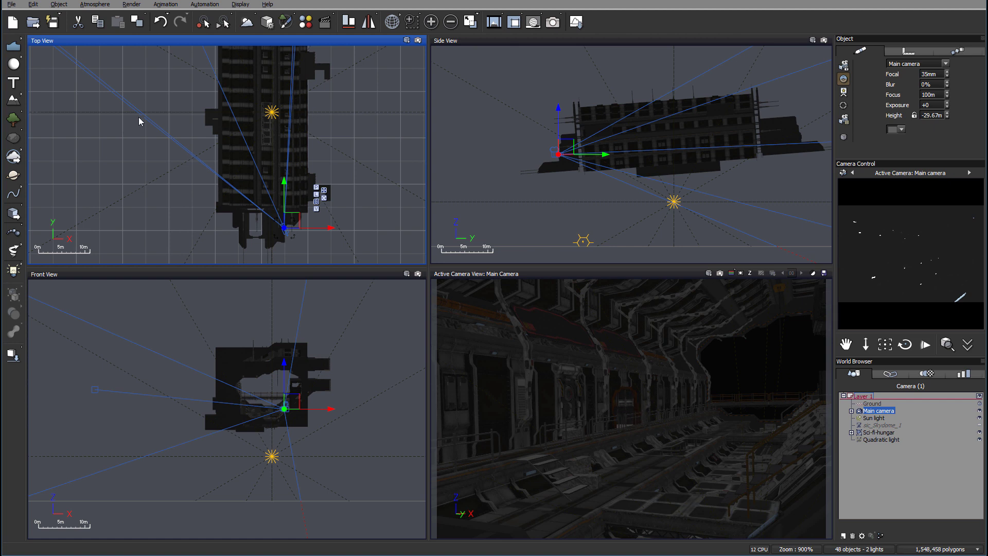
pyautogui.click(13, 269)
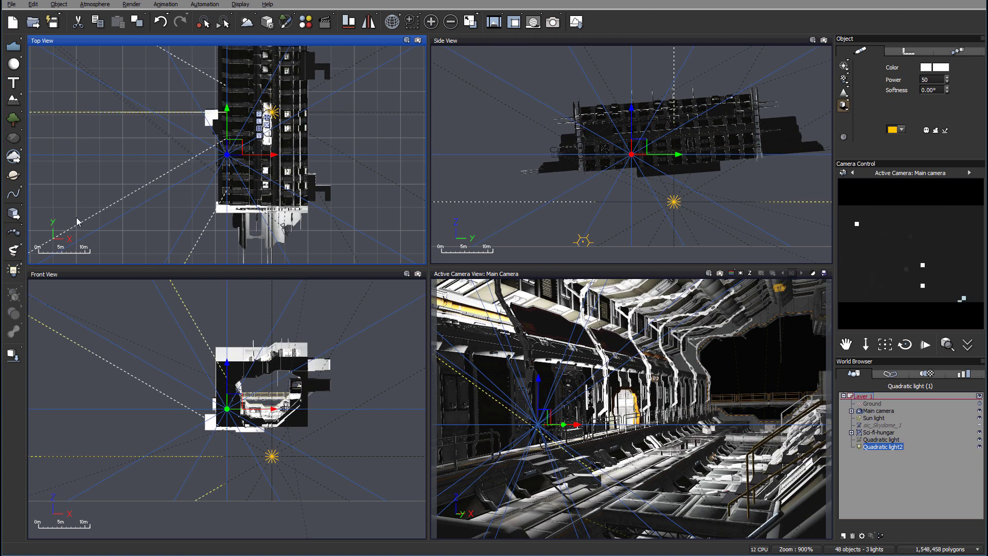
pyautogui.moveTo(236, 139); pyautogui.dragTo(243, 120)
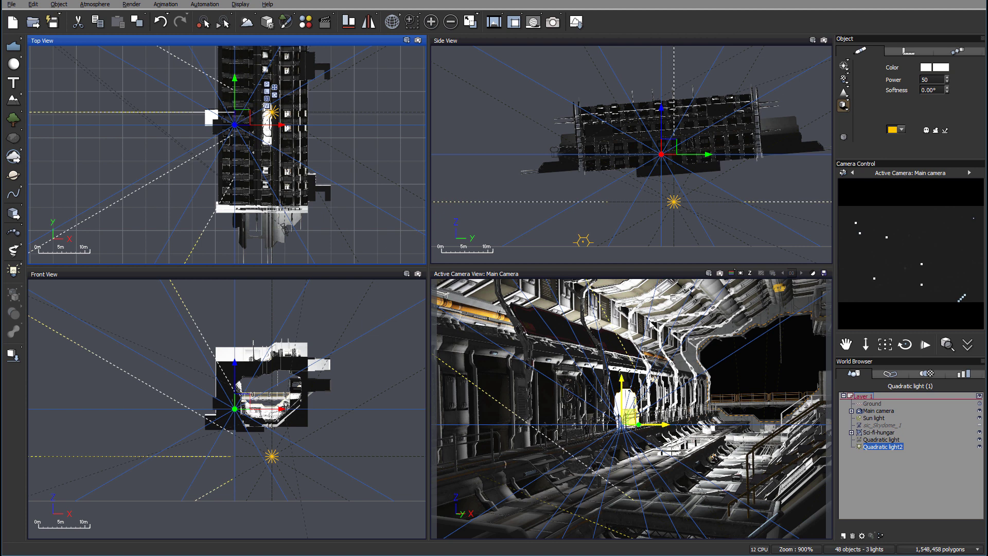
pyautogui.moveTo(669, 148); pyautogui.dragTo(668, 149)
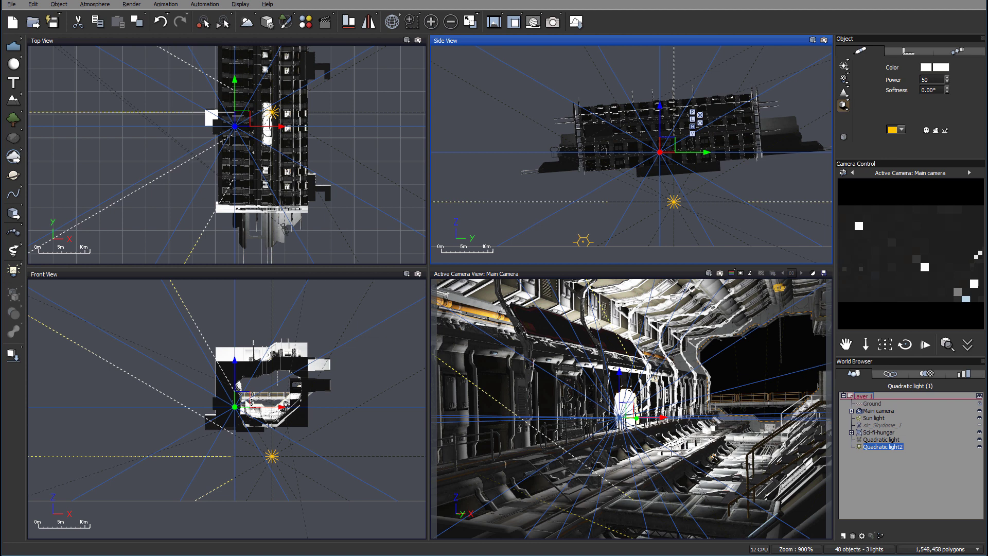
pyautogui.click(246, 399)
pyautogui.moveTo(246, 399); pyautogui.dragTo(239, 400)
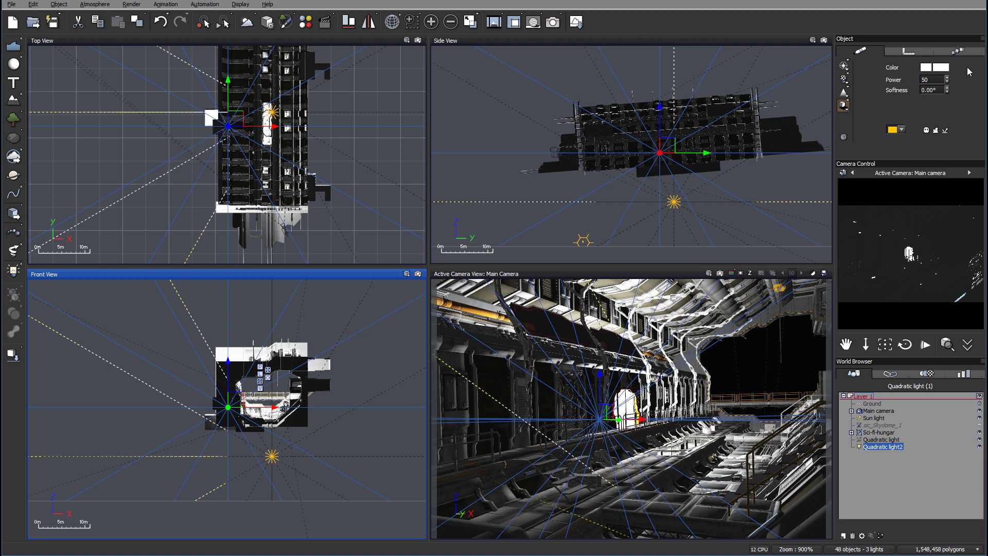
# - Set the new quadratic light's power to 5 and shift it slightly along the wall in the top view
pyautogui.doubleClick(925, 80)
pyautogui.write('5')
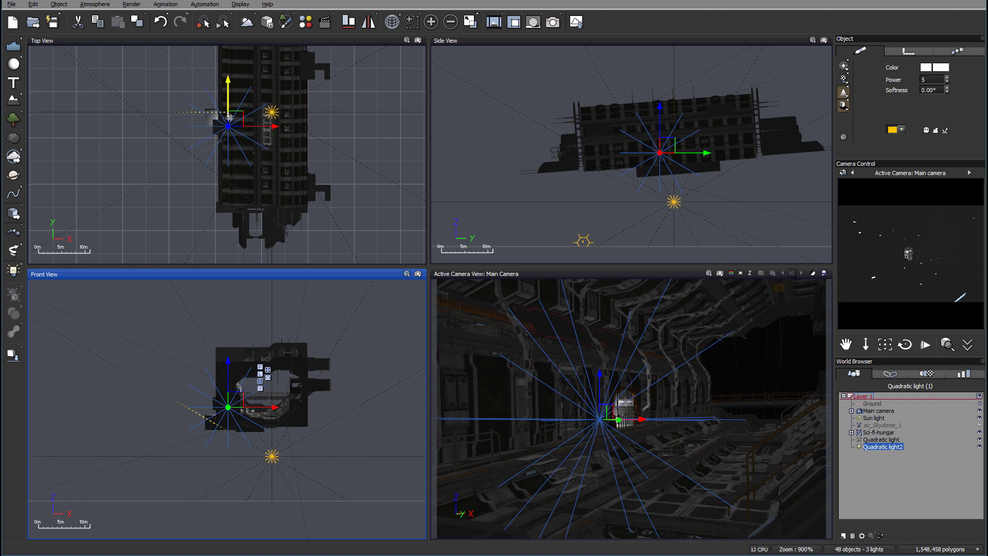
pyautogui.scroll(3, 232, 120)
pyautogui.moveTo(230, 122); pyautogui.dragTo(231, 127)
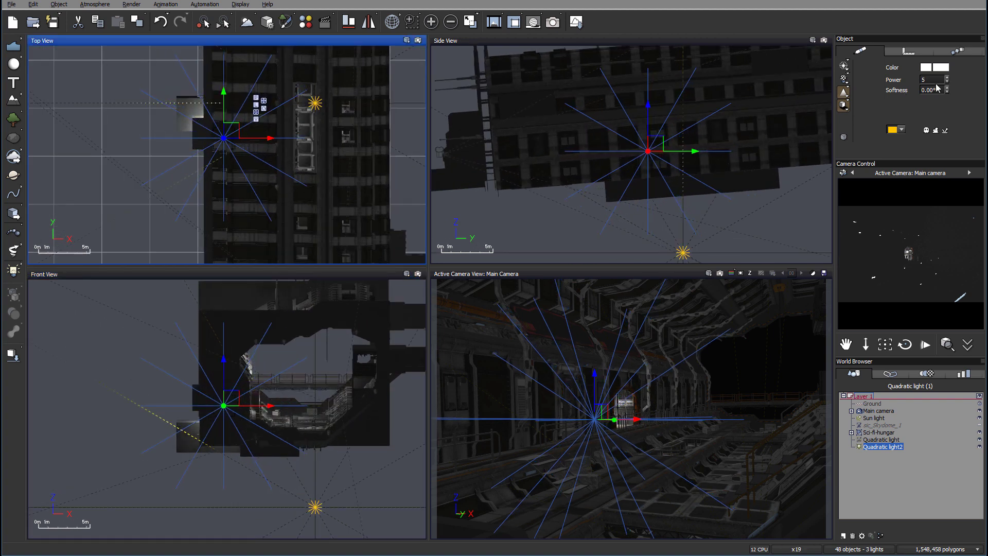
# - Change the quadratic light's color to light cyan with red 107, green 237 and blue 255
pyautogui.rightClick(943, 65)
pyautogui.click(952, 70)
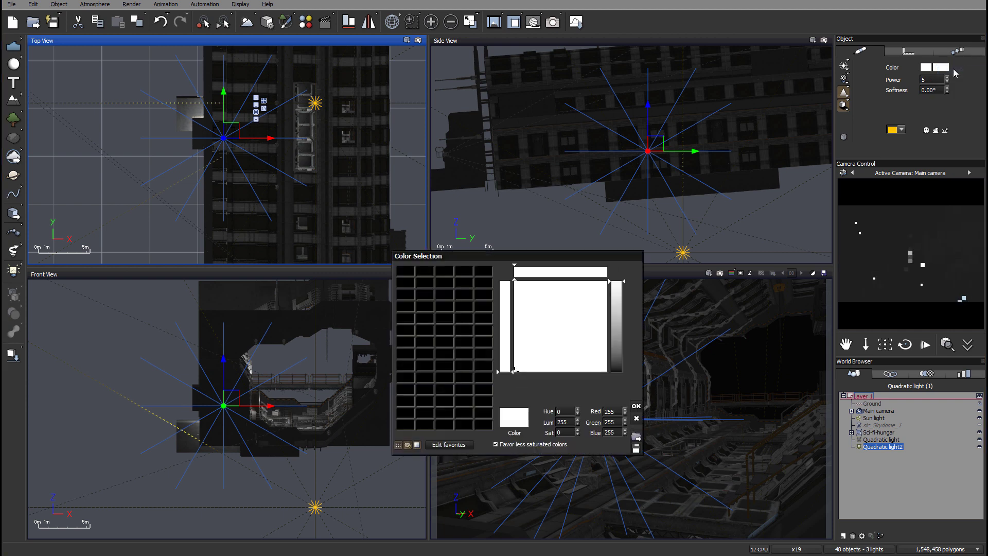
pyautogui.click(558, 300)
pyautogui.moveTo(514, 280); pyautogui.dragTo(560, 281)
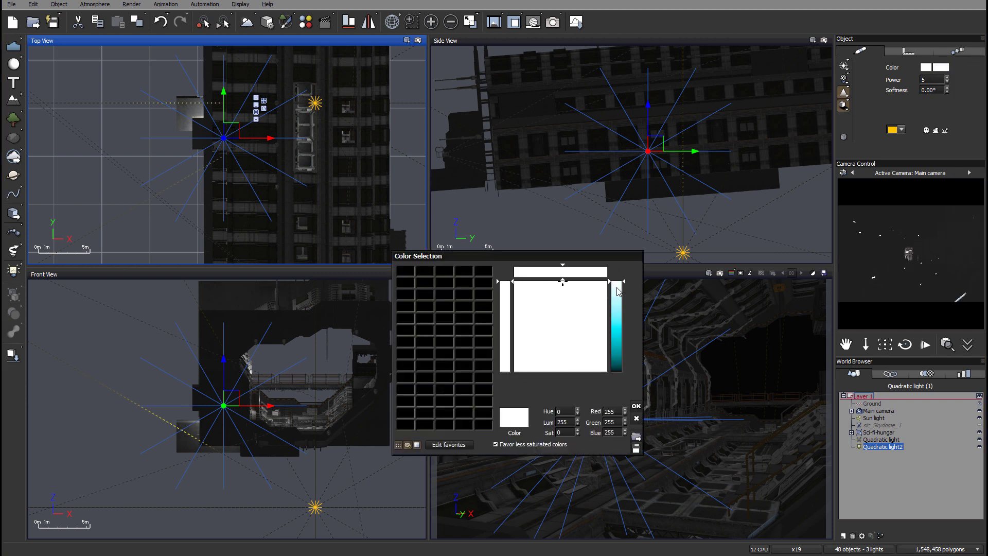
pyautogui.moveTo(618, 291); pyautogui.dragTo(617, 307)
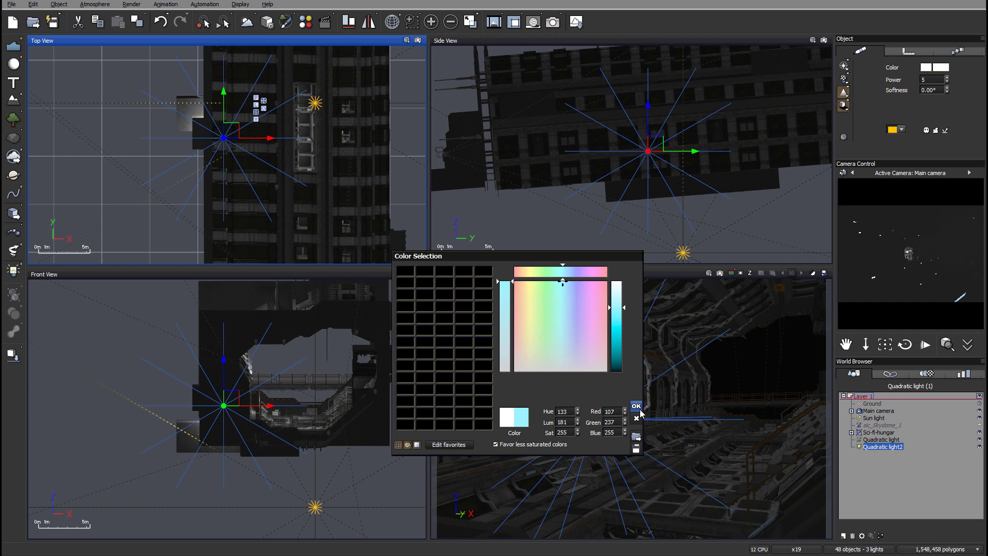
pyautogui.click(636, 406)
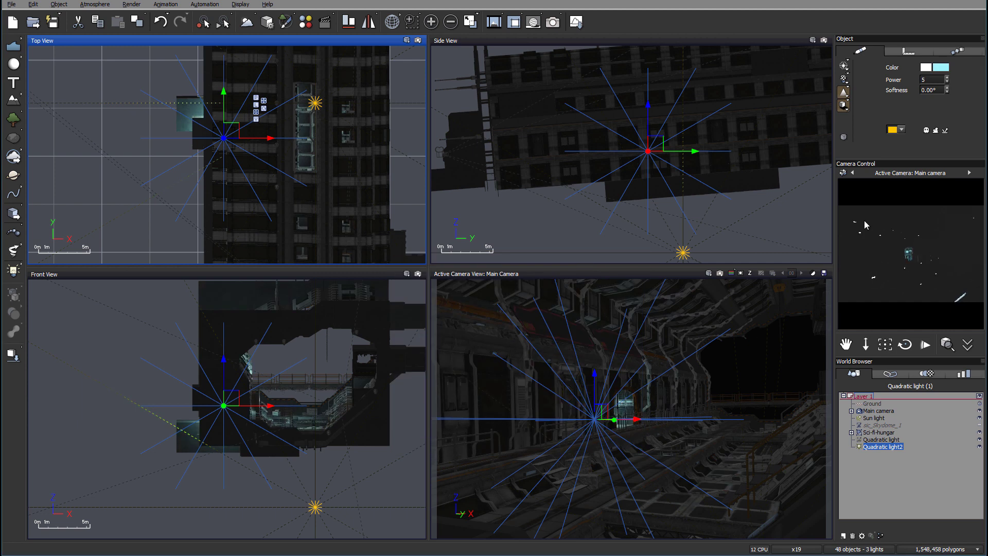
# - Turn the main camera slightly to the right and downward to show more of the hangar floor
pyautogui.moveTo(327, 210); pyautogui.dragTo(338, 109, button='right')
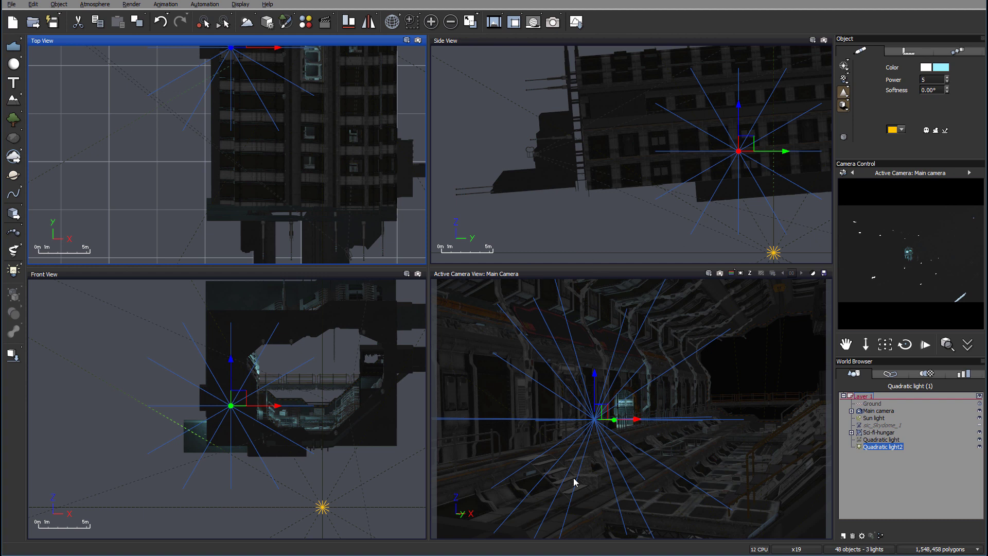
pyautogui.moveTo(632, 425)
pyautogui.mouseDown(button='right')
pyautogui.moveTo(612, 427)
pyautogui.moveTo(641, 410)
pyautogui.mouseUp(button='right')
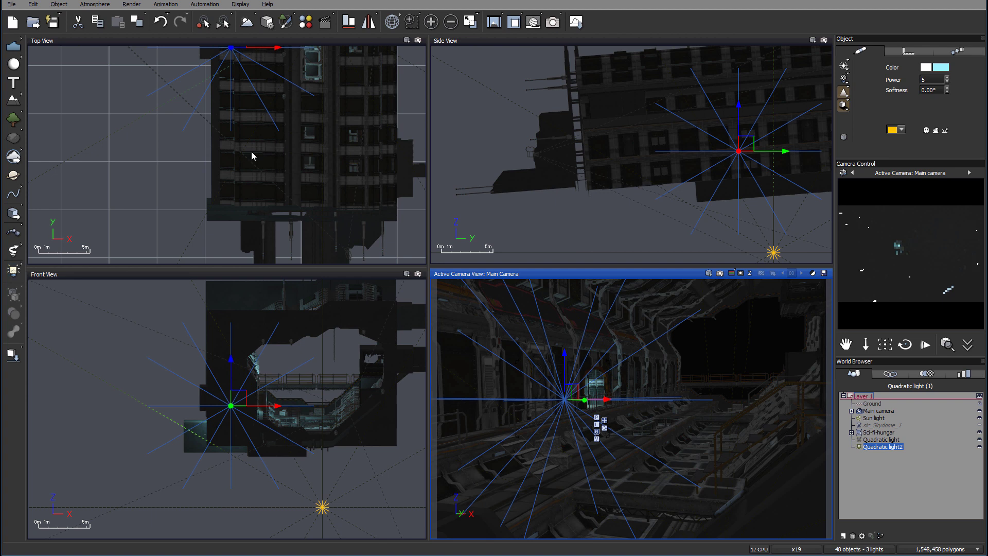
# - Duplicate the cyan quadratic light and position the copy below the hangar floor near the camera end
pyautogui.moveTo(251, 151); pyautogui.dragTo(248, 174, button='right')
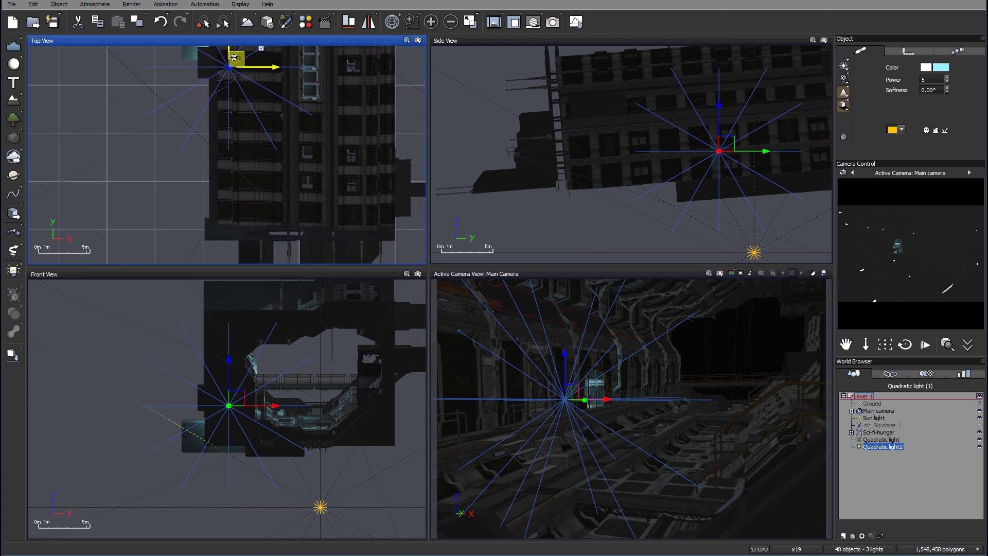
pyautogui.keyDown('alt'); pyautogui.moveTo(234, 57); pyautogui.dragTo(331, 208); pyautogui.keyUp('alt')
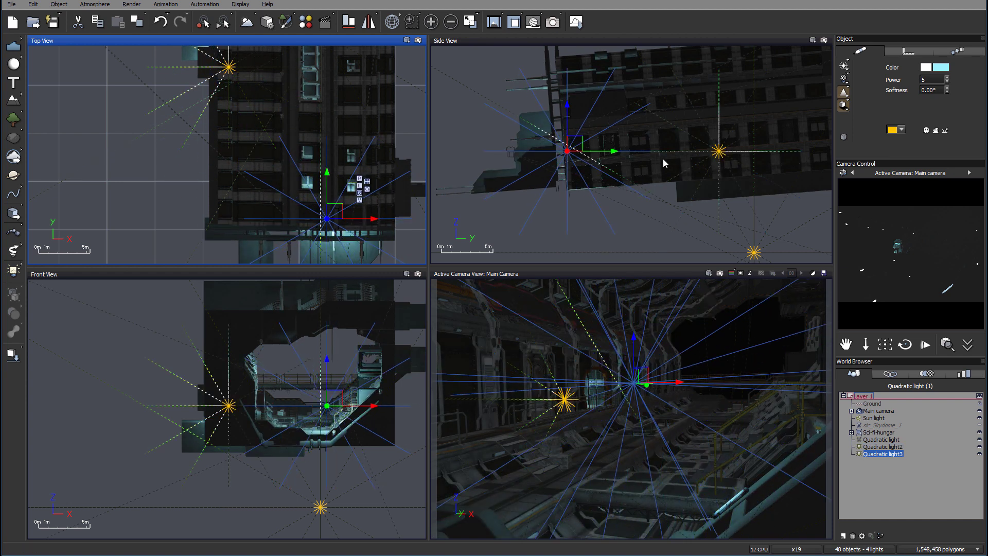
pyautogui.moveTo(576, 142); pyautogui.dragTo(602, 162)
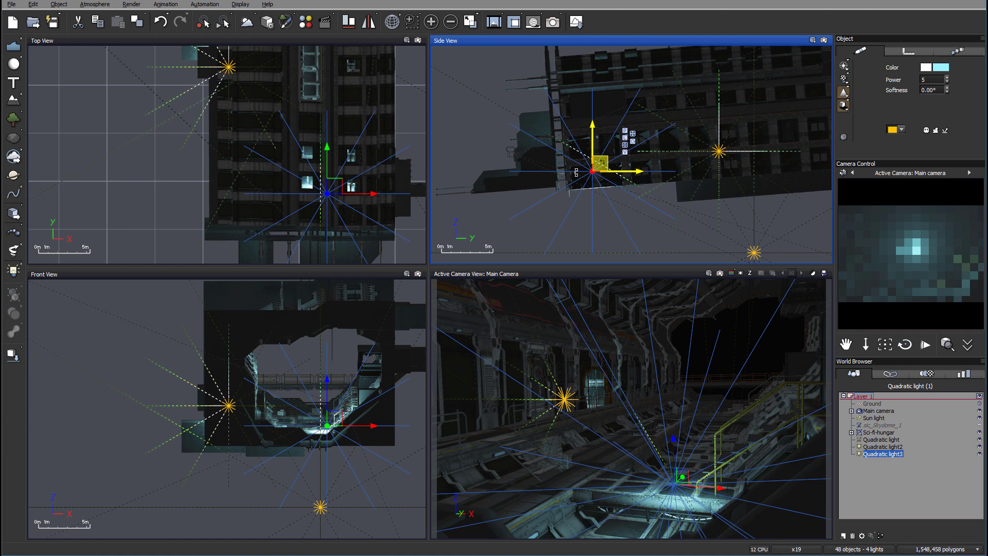
pyautogui.moveTo(335, 186); pyautogui.dragTo(312, 196)
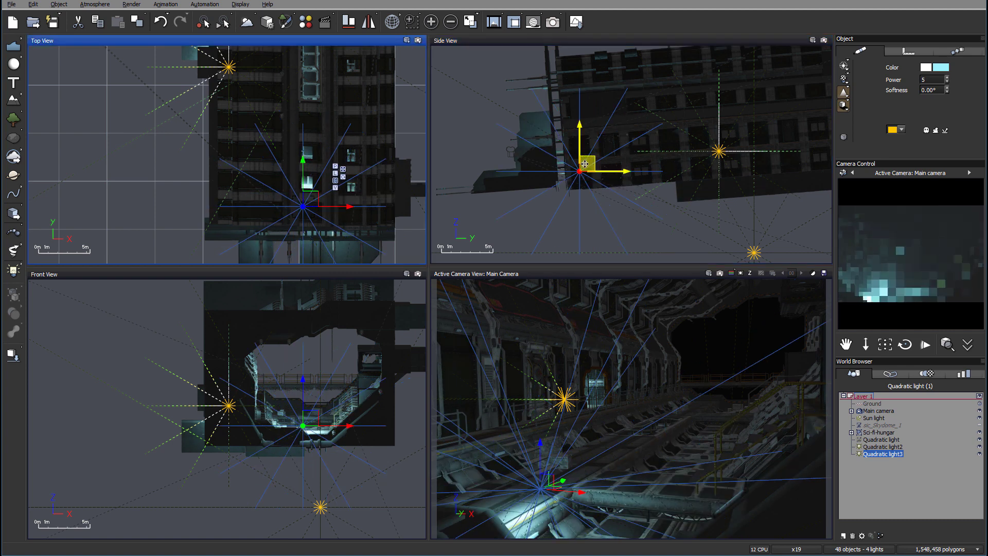
pyautogui.moveTo(586, 165); pyautogui.dragTo(593, 185)
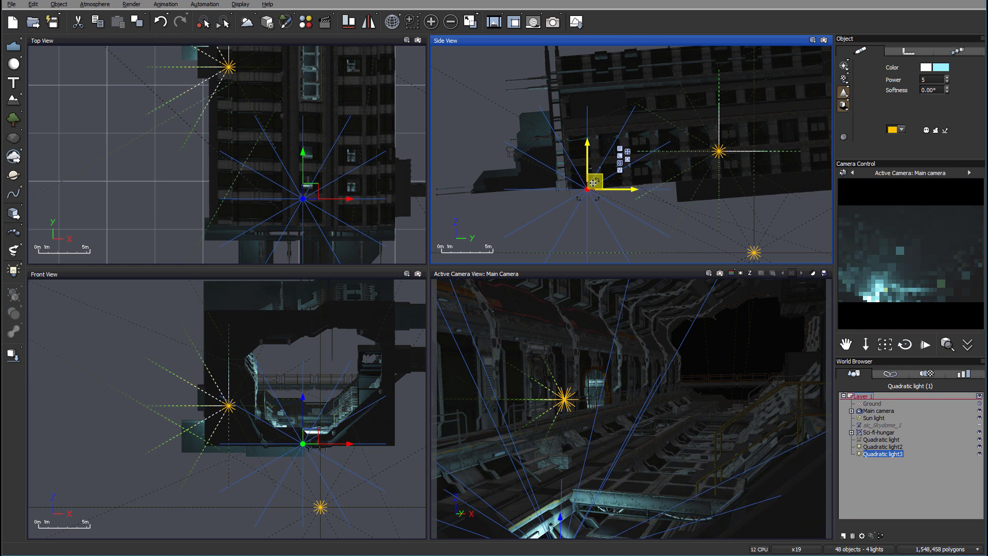
pyautogui.moveTo(313, 191); pyautogui.dragTo(302, 198)
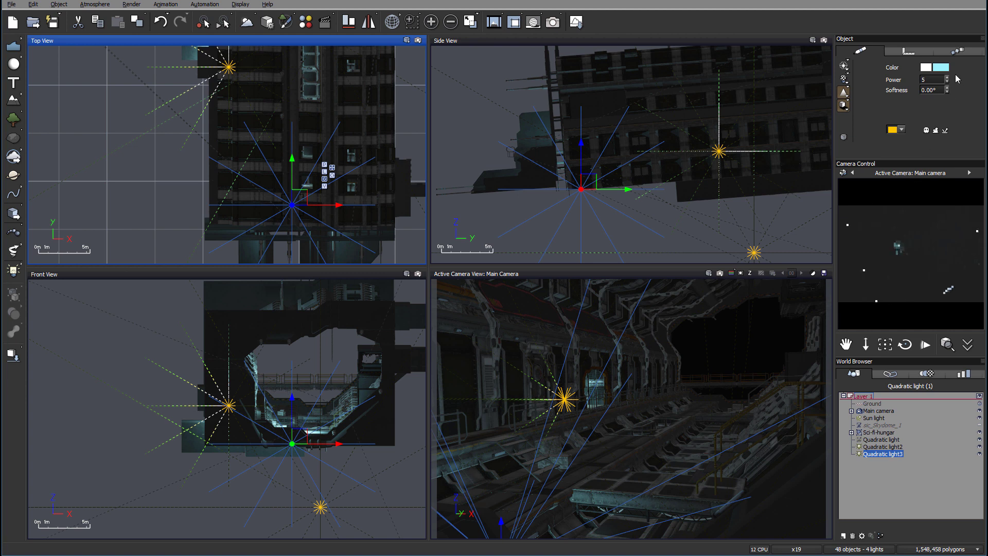
# - Set the duplicated light's power to 10 and reposition it under the foreground floor structure near the hangar's open end
pyautogui.moveTo(946, 80); pyautogui.dragTo(946, 77)
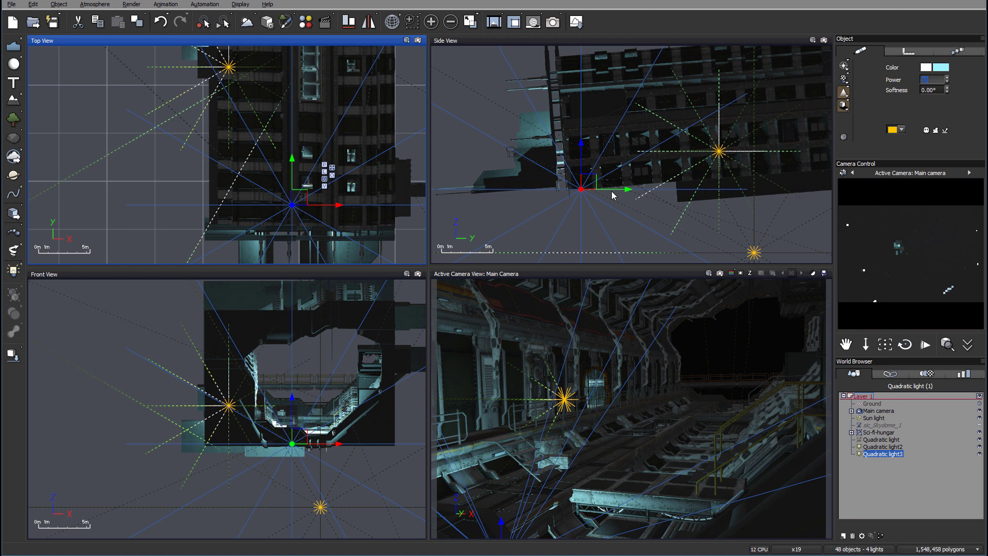
pyautogui.moveTo(590, 180); pyautogui.dragTo(596, 191)
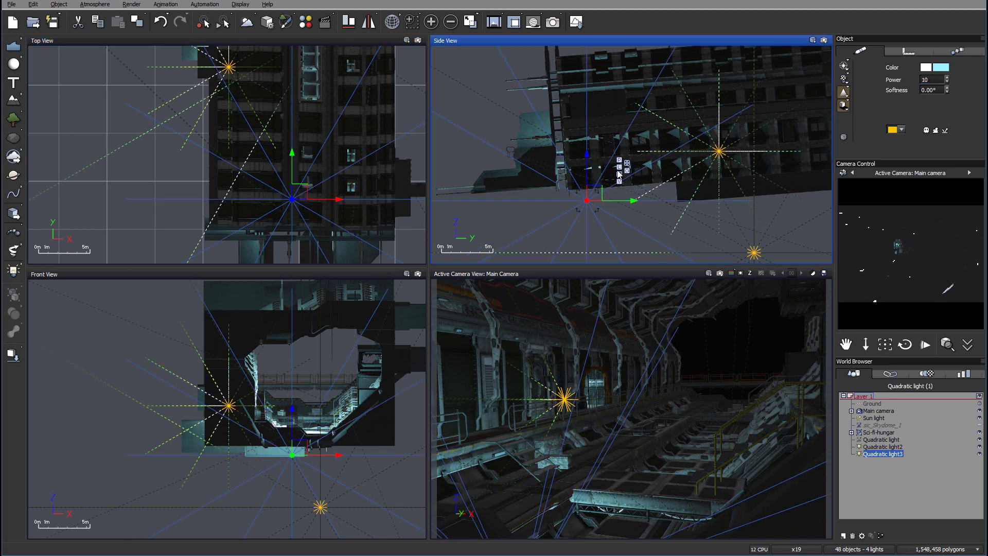
pyautogui.moveTo(597, 191)
pyautogui.mouseDown()
pyautogui.moveTo(596, 166)
pyautogui.moveTo(598, 174)
pyautogui.mouseUp()
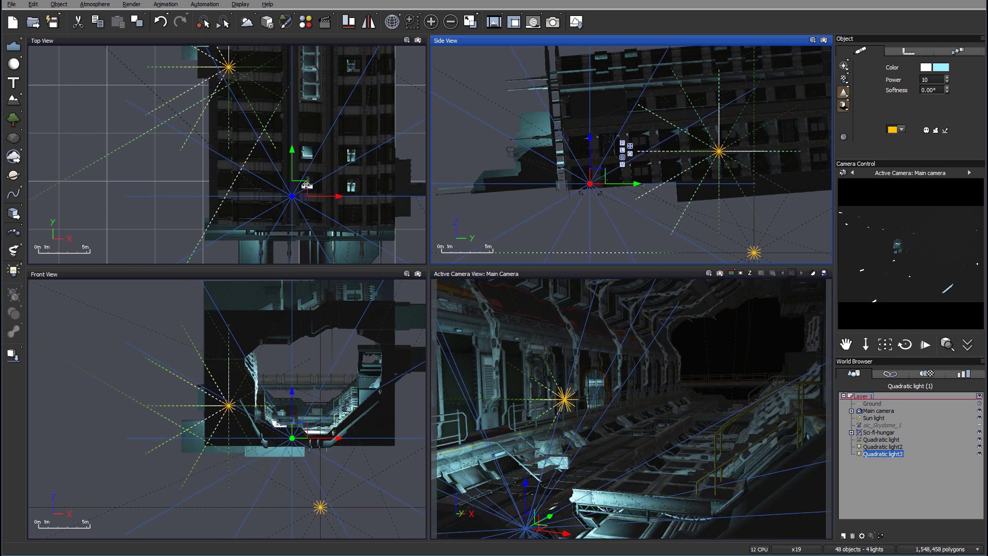
pyautogui.moveTo(297, 187); pyautogui.dragTo(322, 208)
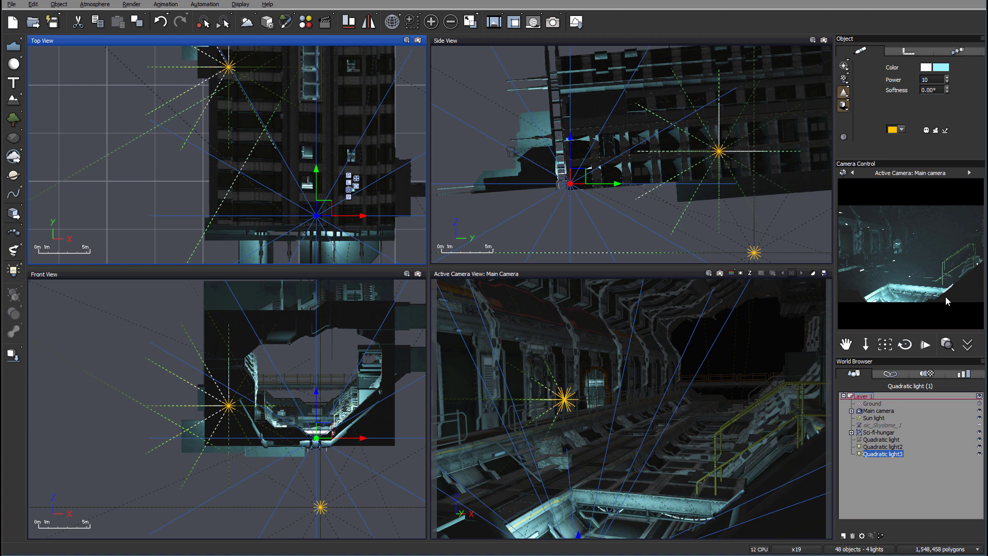
# - Nudge the floor light slightly along the X axis and set its power to 4
pyautogui.moveTo(320, 212); pyautogui.dragTo(328, 212)
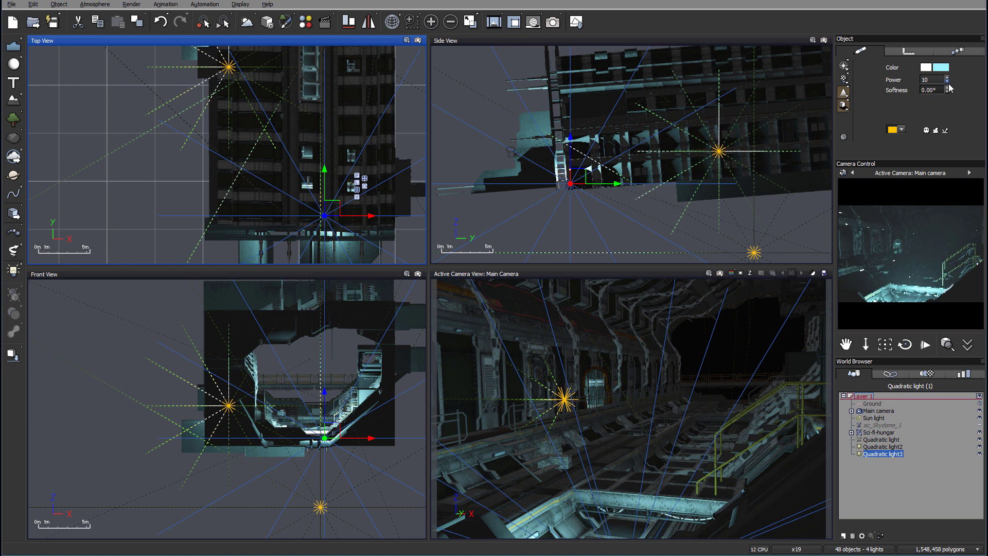
pyautogui.doubleClick(935, 78)
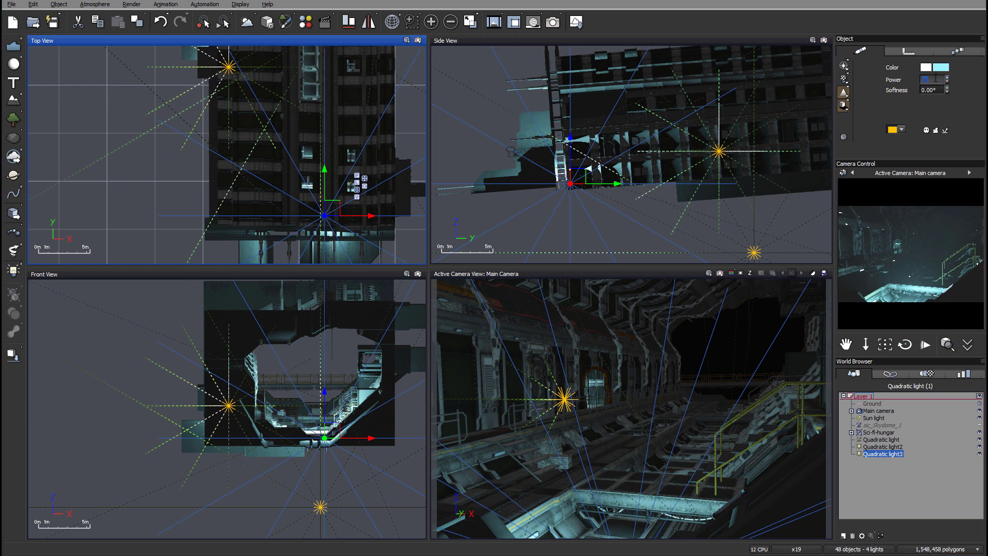
pyautogui.write('4')
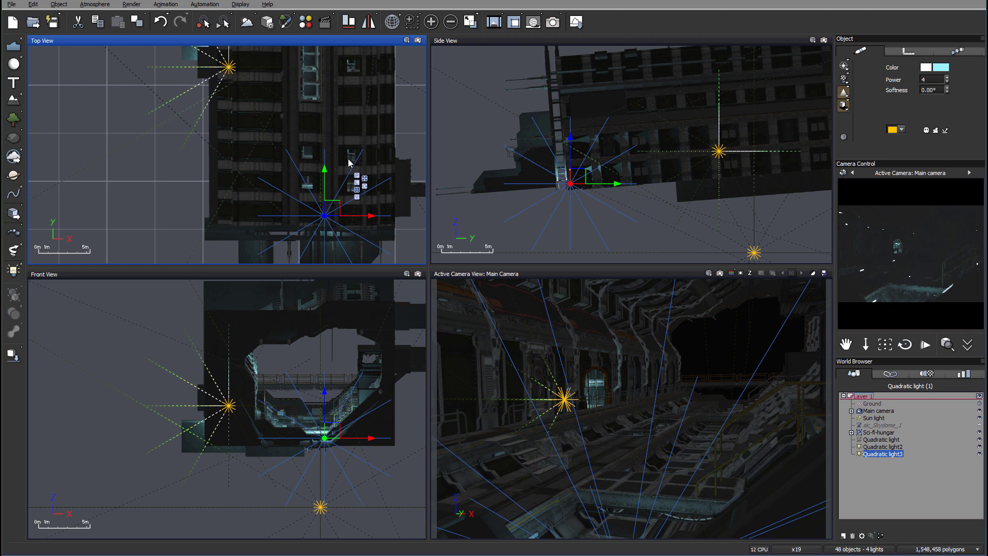
# - Add a quadratic light high inside the hangar, beyond the middle of its length, and set its power to 20
pyautogui.moveTo(348, 102); pyautogui.dragTo(343, 130, button='middle')
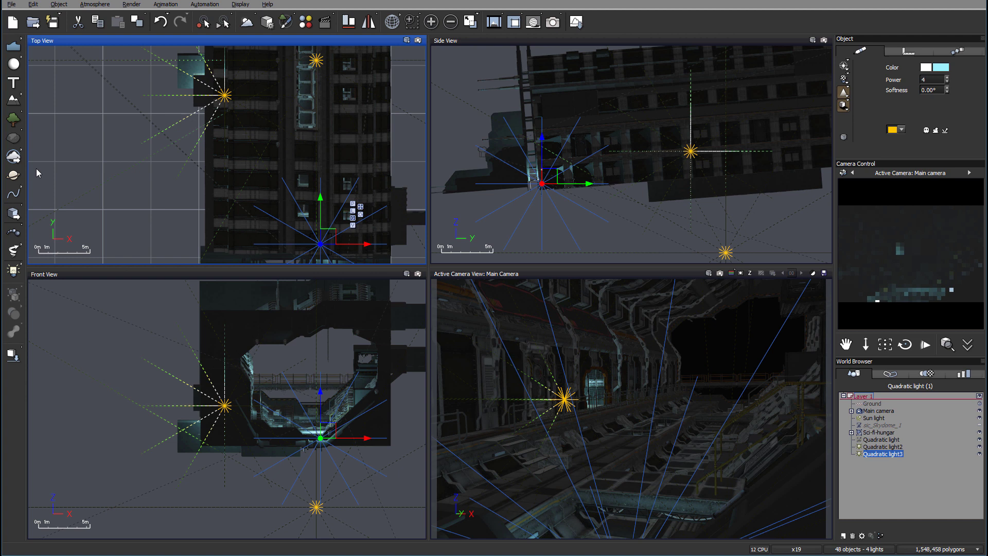
pyautogui.click(13, 269)
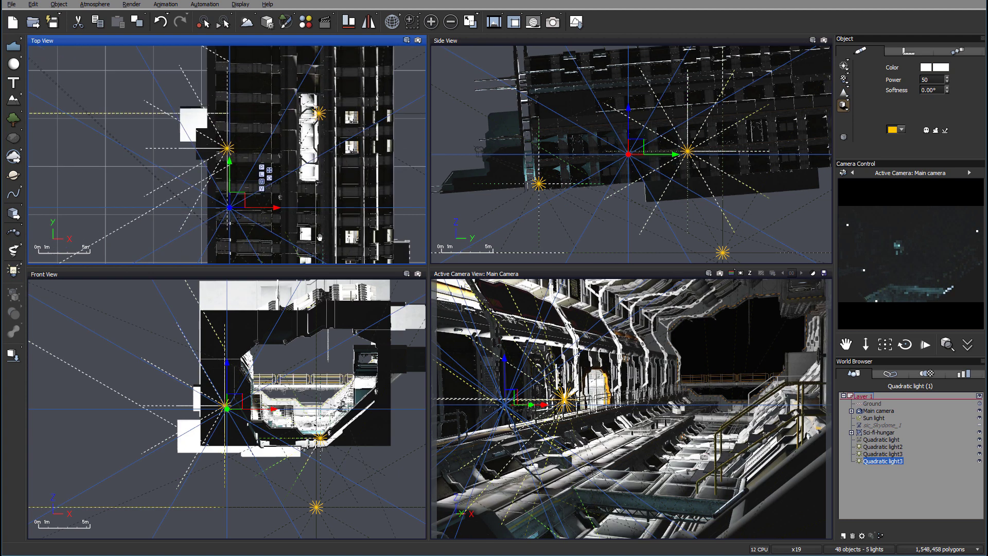
pyautogui.moveTo(242, 232); pyautogui.dragTo(364, 89)
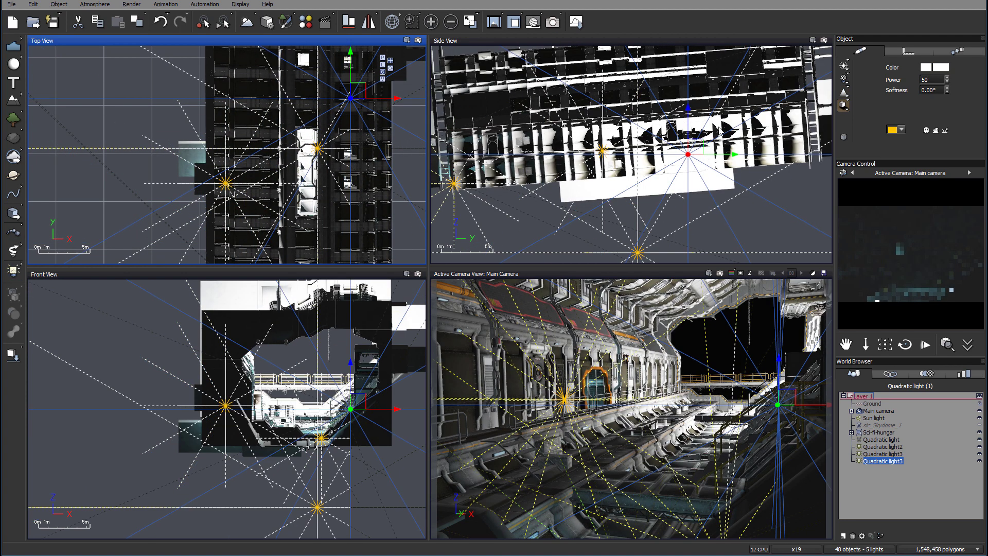
pyautogui.moveTo(694, 149); pyautogui.dragTo(695, 64)
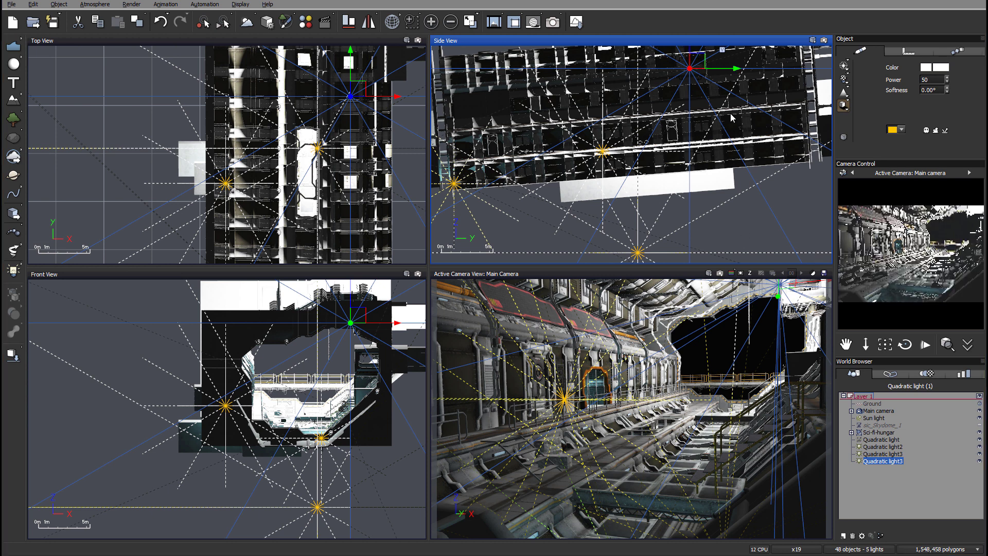
pyautogui.moveTo(361, 88); pyautogui.dragTo(344, 101)
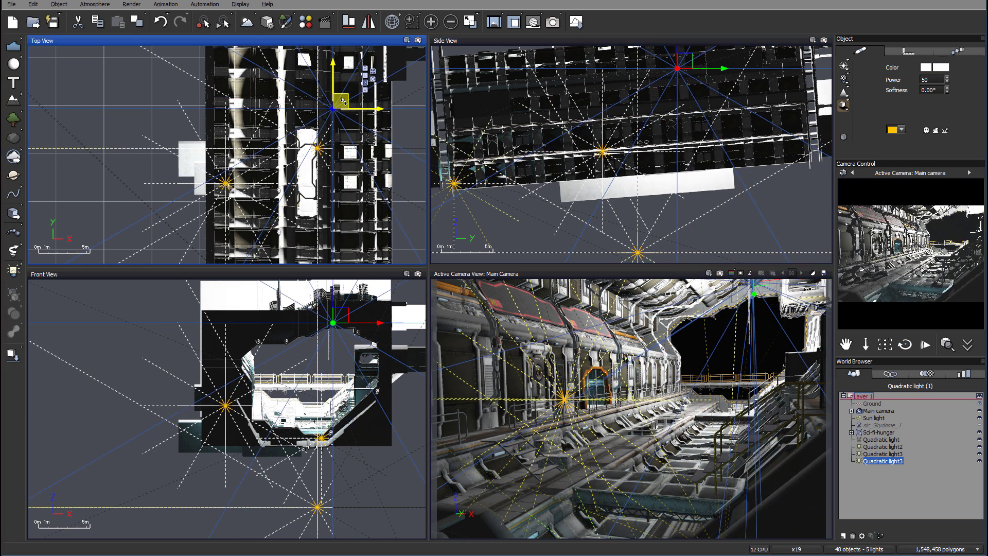
pyautogui.moveTo(677, 68); pyautogui.dragTo(675, 103)
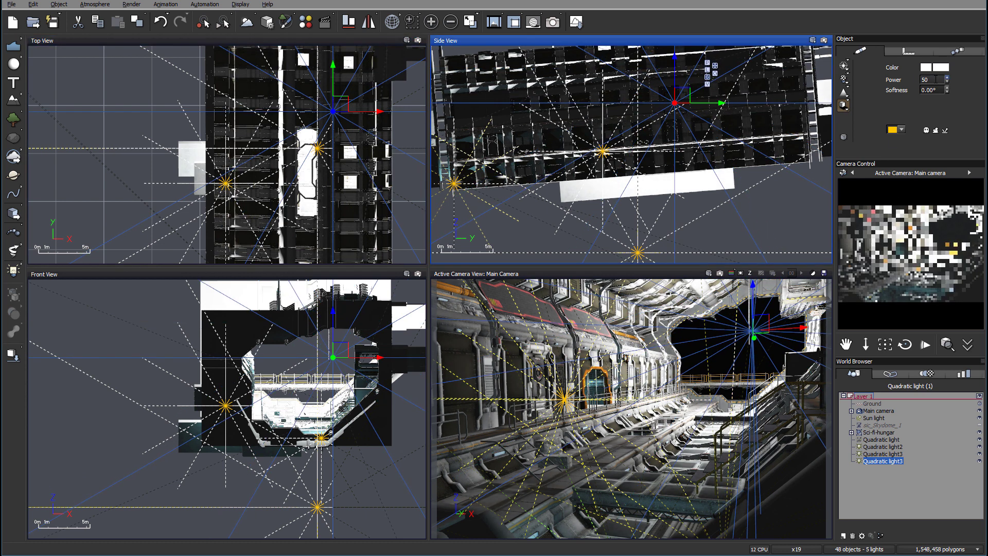
pyautogui.doubleClick(926, 80)
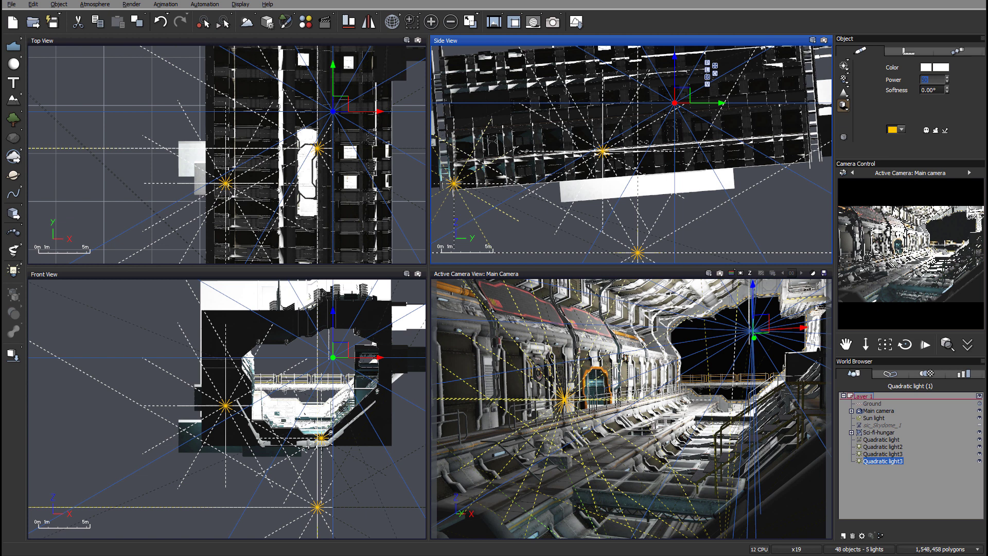
pyautogui.write('20')
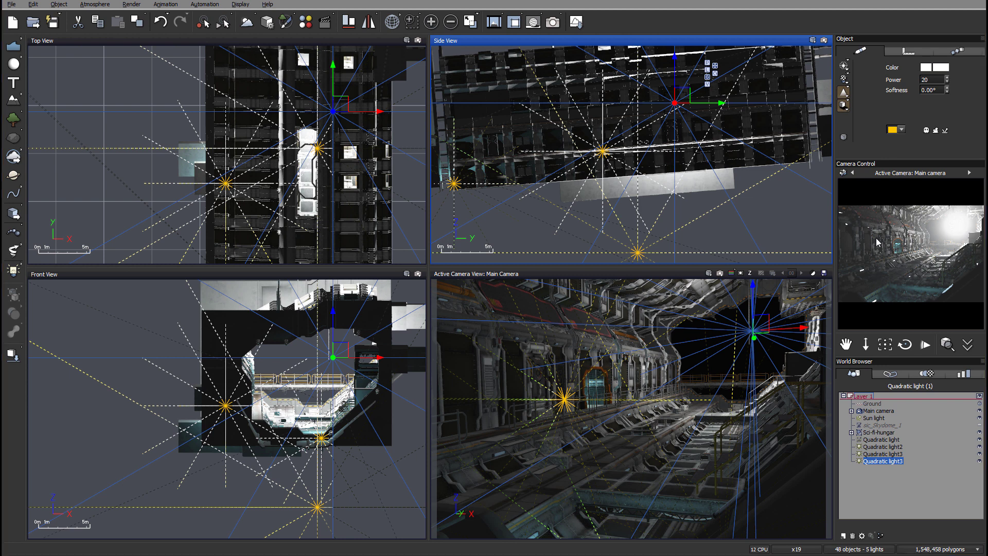
# - Move the power 20 light to the hangar's far end beside the right-hand wall and raise it slightly
pyautogui.moveTo(379, 158); pyautogui.dragTo(351, 246, button='right')
pyautogui.moveTo(315, 193); pyautogui.dragTo(369, 88)
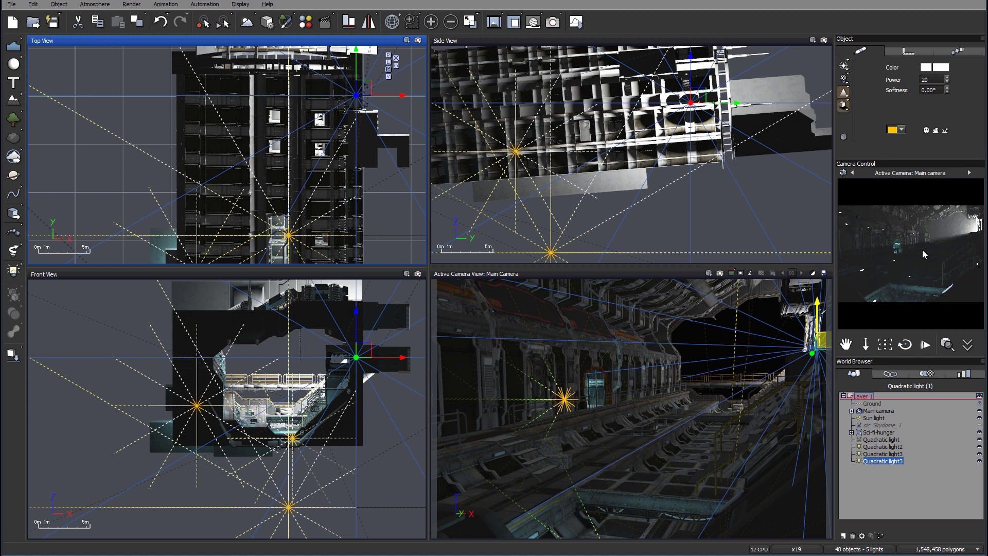
pyautogui.moveTo(350, 184); pyautogui.dragTo(364, 259, button='right')
pyautogui.moveTo(375, 163); pyautogui.dragTo(373, 146)
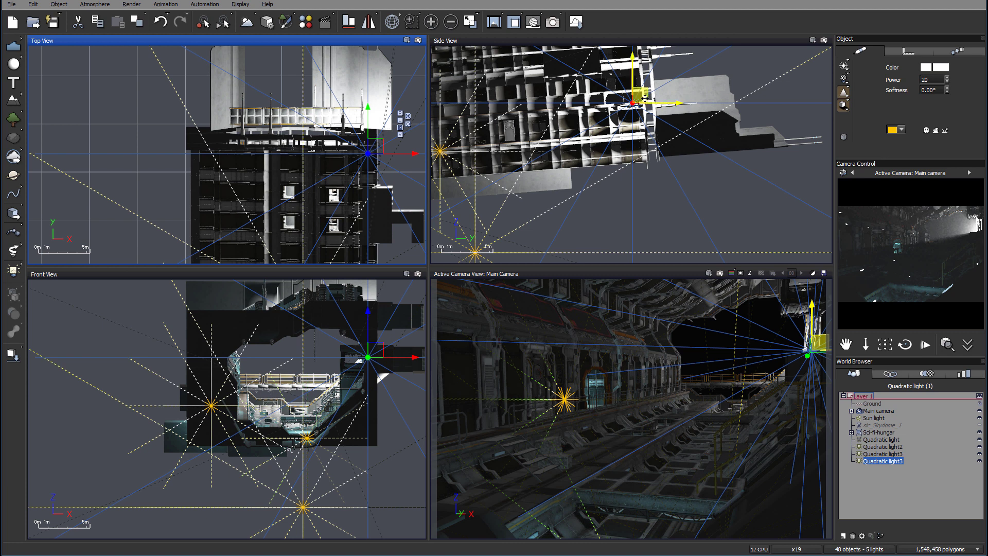
pyautogui.moveTo(642, 96); pyautogui.dragTo(642, 78)
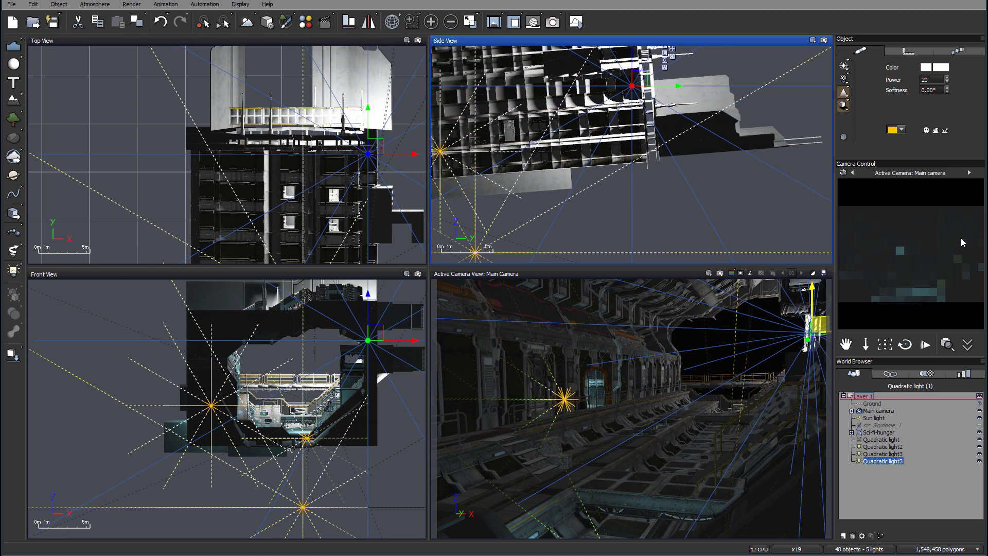
# - Tint the far-end light a warm pale orange with RGB 250, 200, 126
pyautogui.rightClick(937, 65)
pyautogui.click(944, 70)
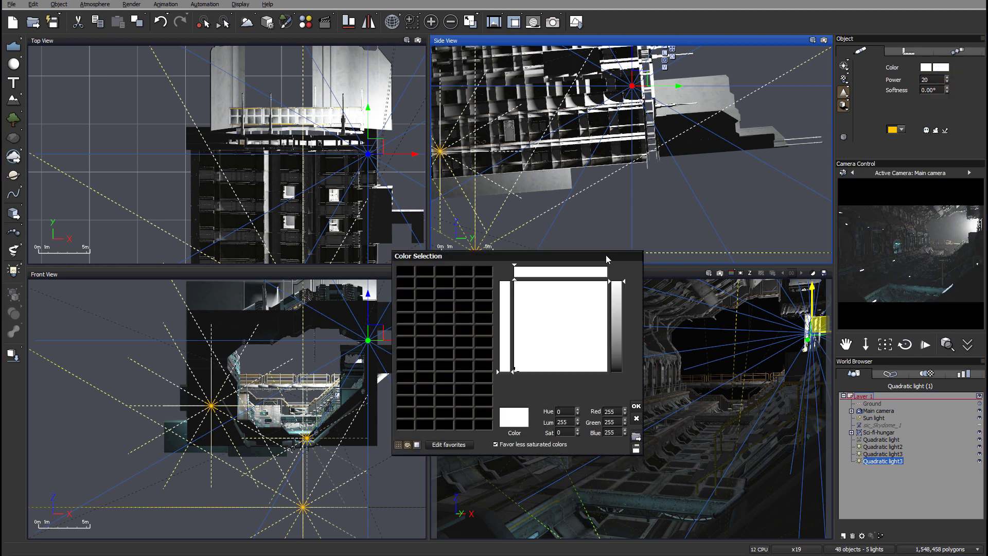
pyautogui.moveTo(606, 255); pyautogui.dragTo(574, 174)
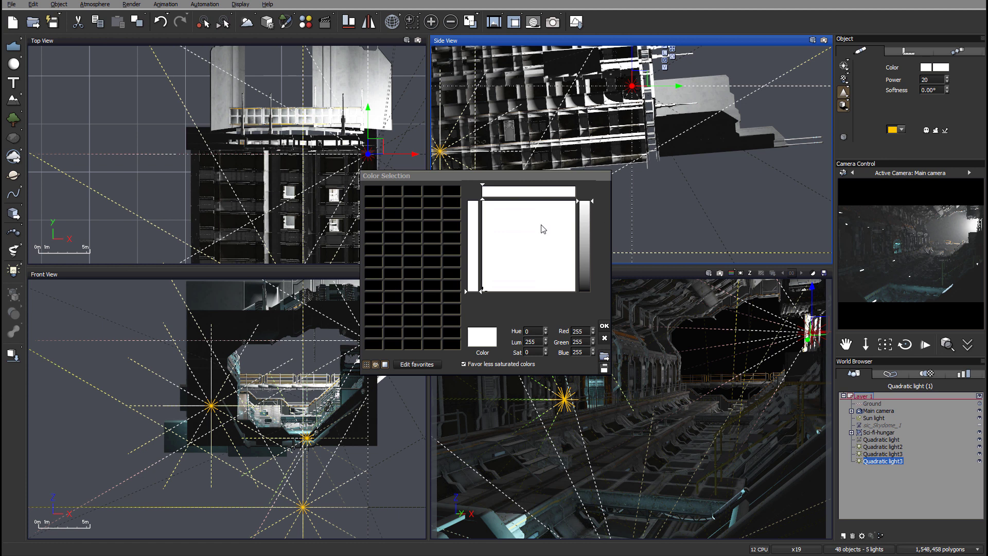
pyautogui.click(483, 211)
pyautogui.moveTo(599, 204); pyautogui.dragTo(579, 223)
pyautogui.click(491, 207)
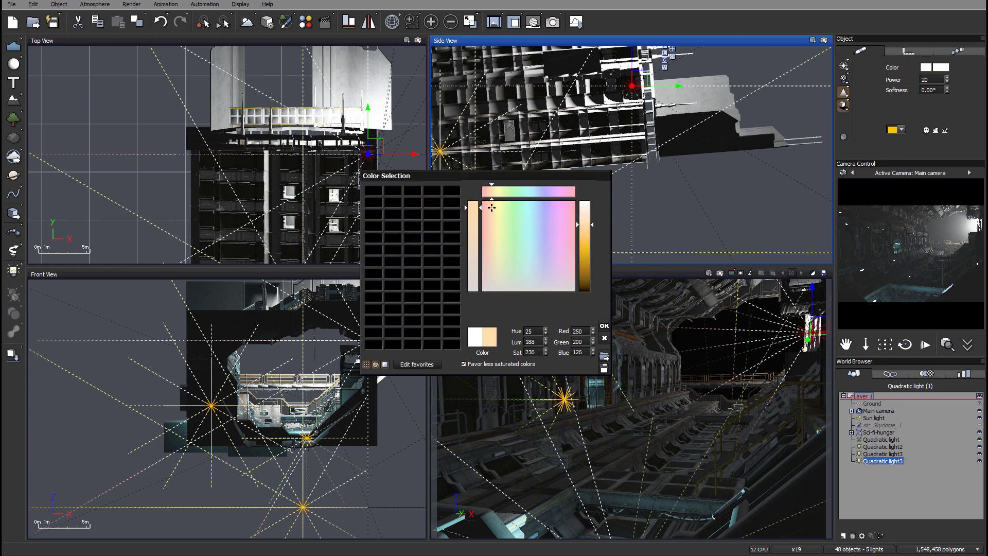
pyautogui.click(604, 325)
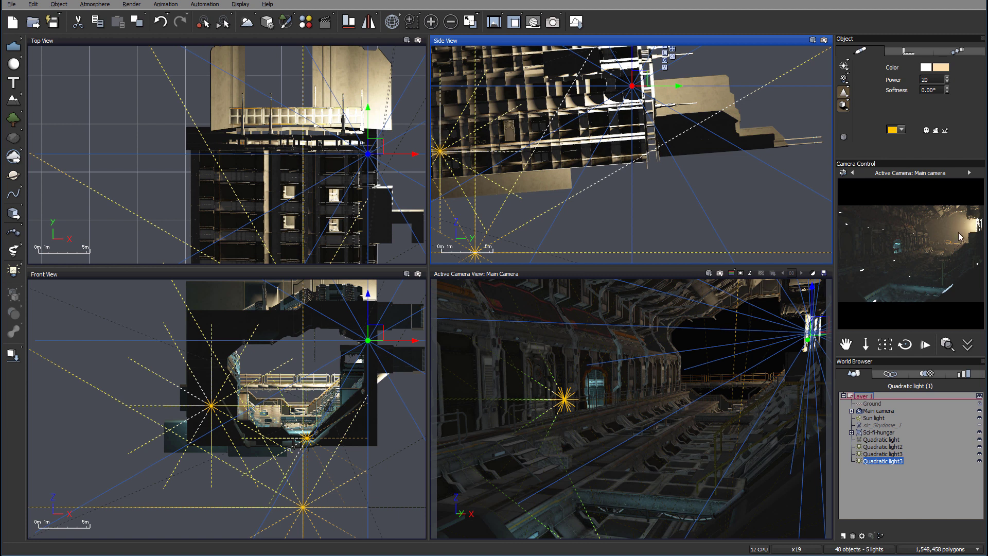
# - Duplicate the power 4 cyan floor light and place the copy at floor level around the middle of the hangar
pyautogui.moveTo(341, 66); pyautogui.dragTo(347, 140, button='right')
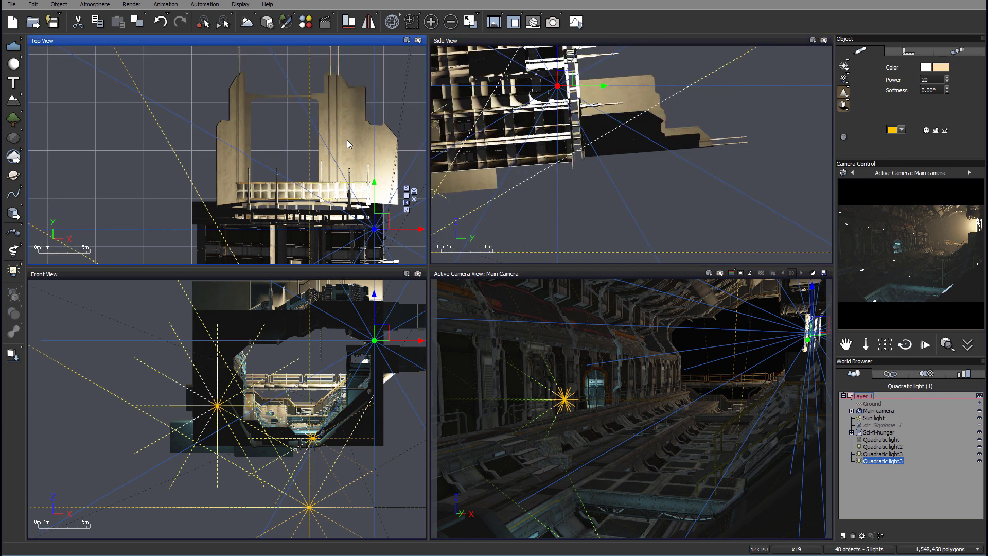
pyautogui.scroll(-3, 348, 144)
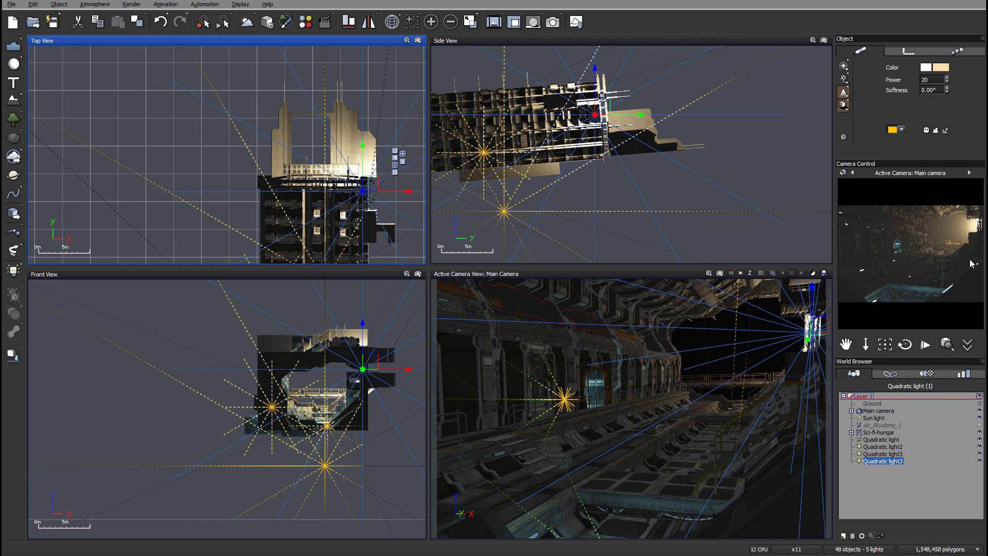
pyautogui.moveTo(331, 216); pyautogui.dragTo(323, 87, button='right')
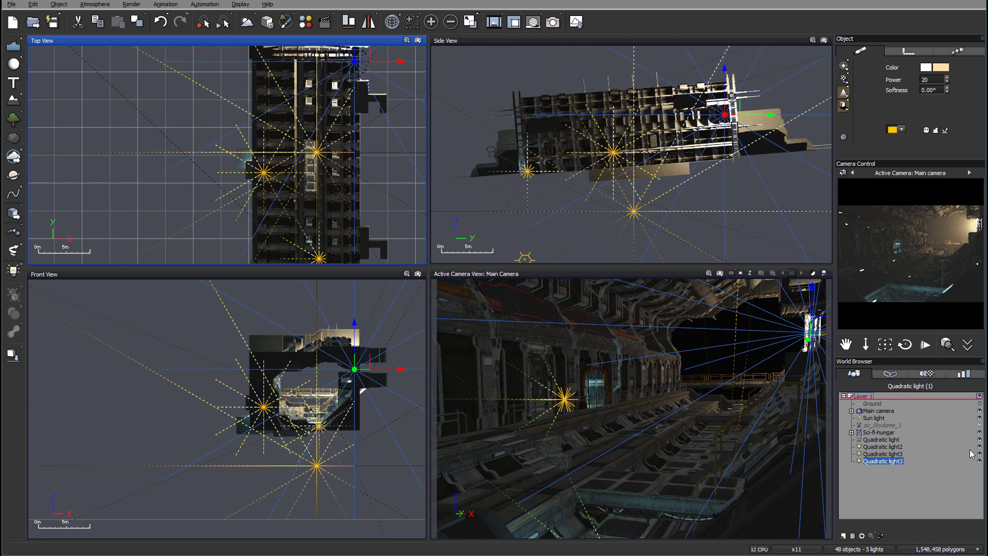
pyautogui.click(881, 454)
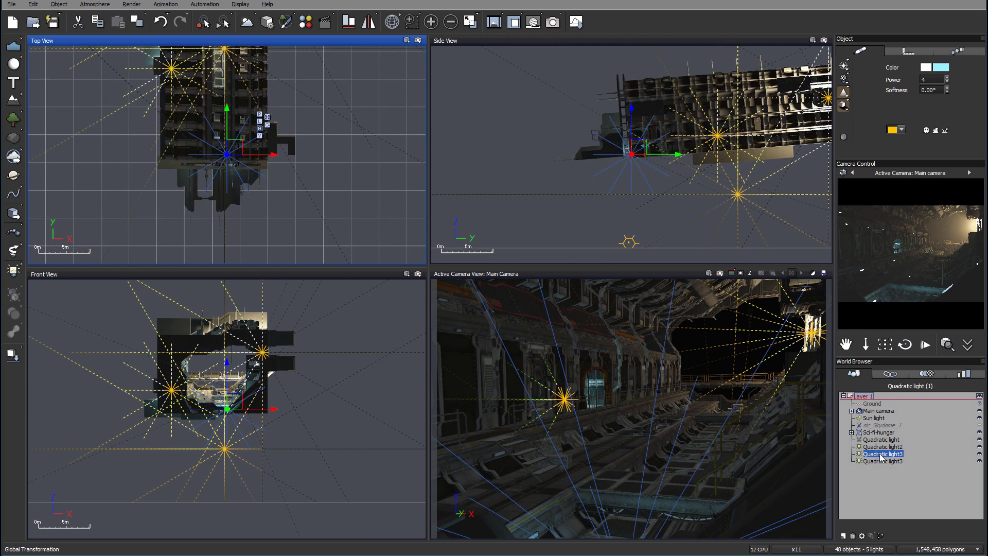
pyautogui.moveTo(305, 147); pyautogui.dragTo(335, 231, button='right')
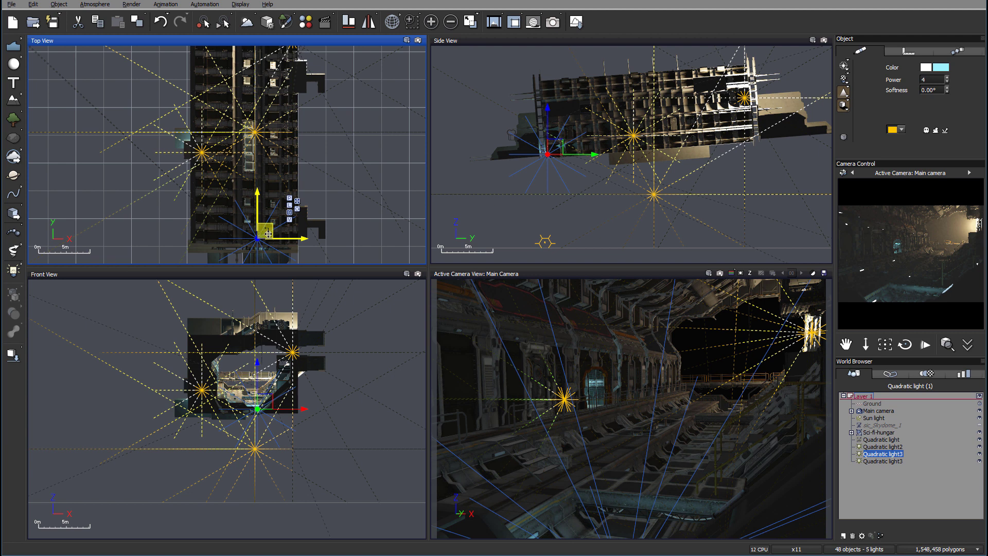
pyautogui.moveTo(268, 232); pyautogui.dragTo(261, 122)
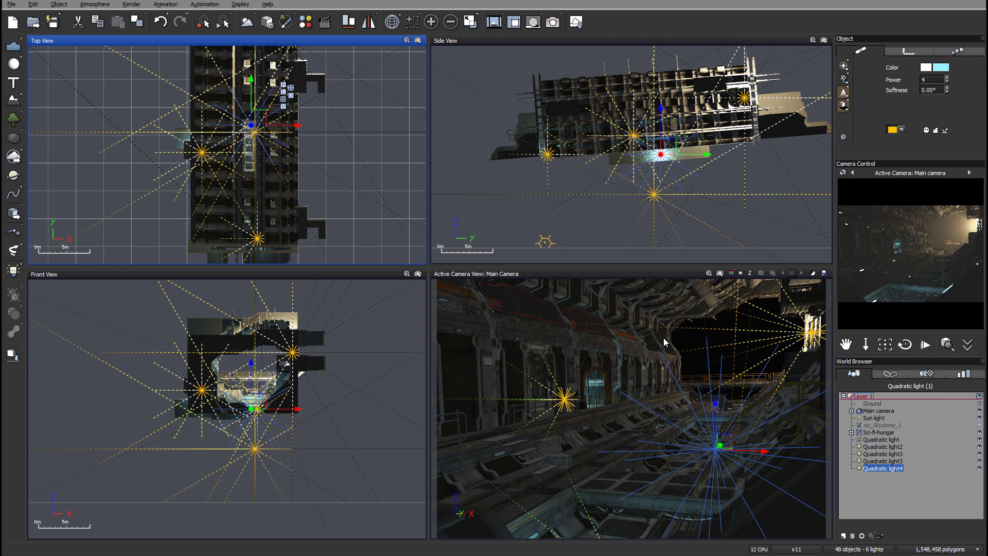
pyautogui.moveTo(665, 144); pyautogui.dragTo(663, 137)
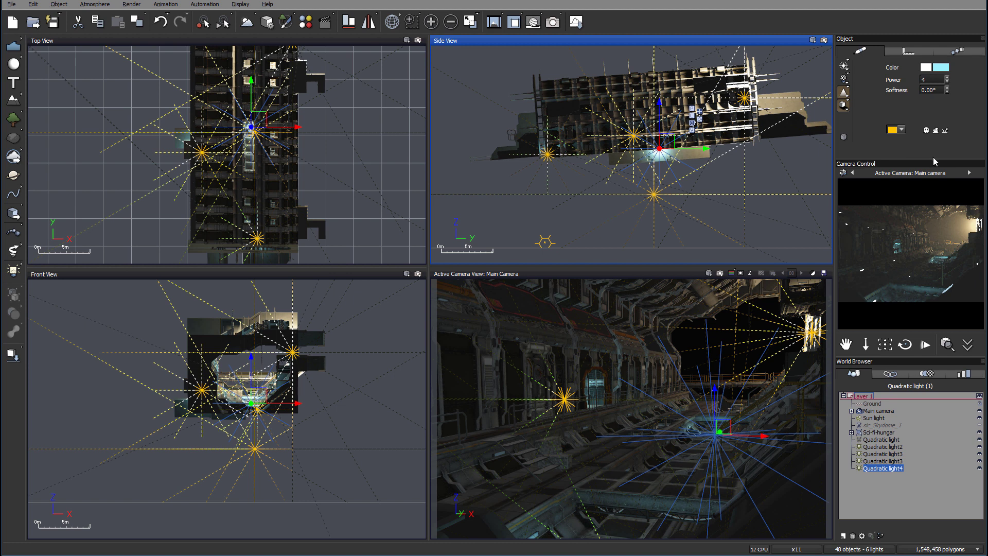
# - Duplicate the mid-hangar cyan light and place the copy at floor level near the hangar's far end, raised slightly
pyautogui.moveTo(293, 125); pyautogui.dragTo(321, 201, button='right')
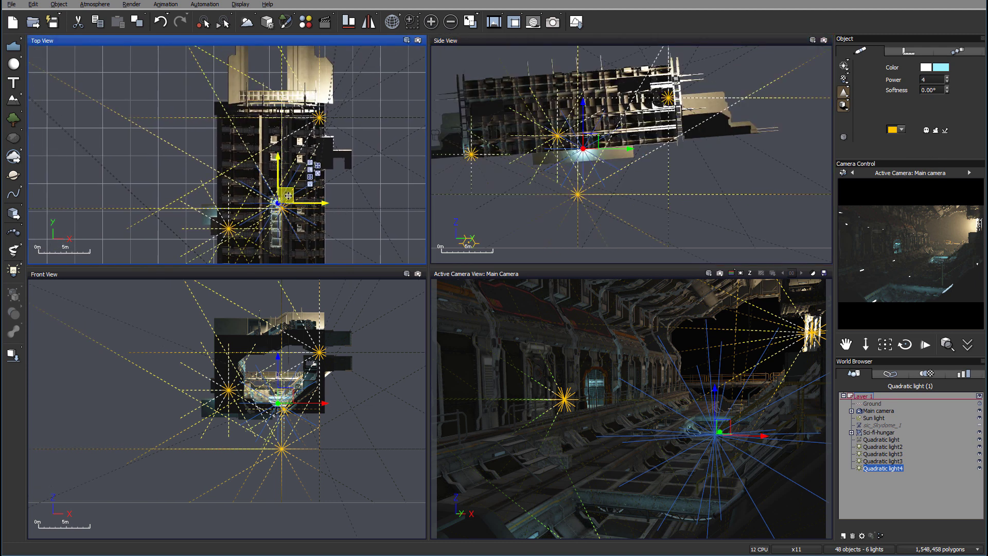
pyautogui.keyDown('alt'); pyautogui.moveTo(288, 196); pyautogui.dragTo(292, 115); pyautogui.keyUp('alt')
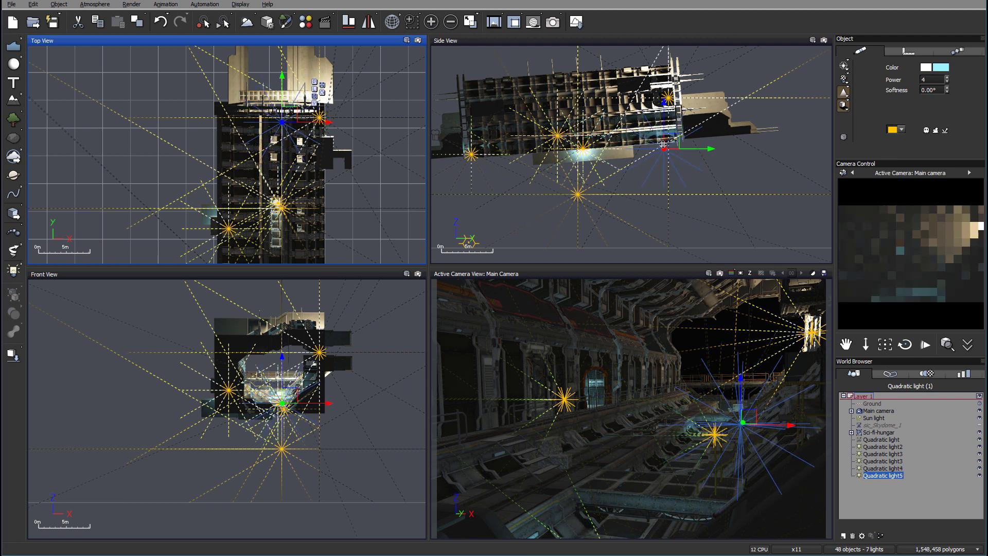
pyautogui.moveTo(663, 145); pyautogui.dragTo(671, 139)
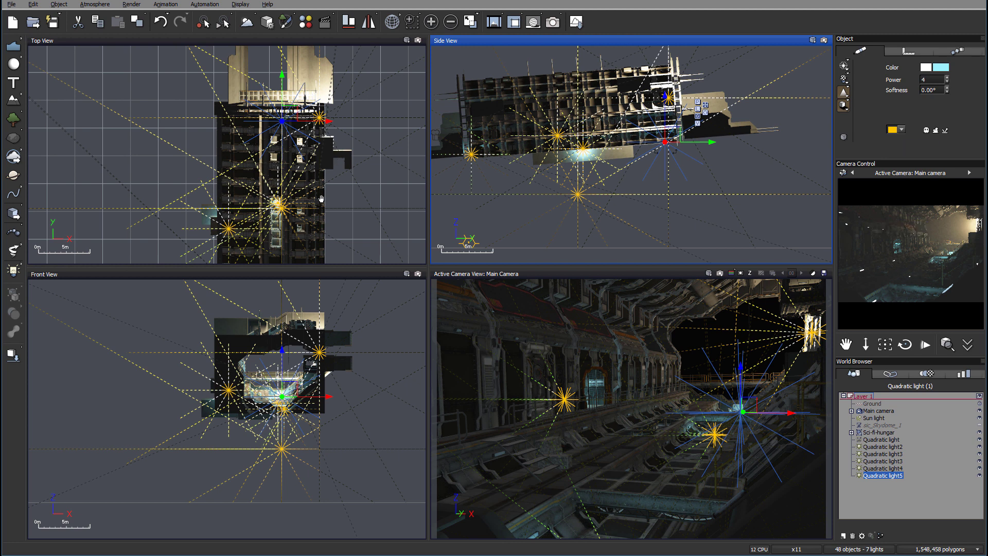
# - Add a quadratic light high up at the hangar's camera end and set its power to 5
pyautogui.moveTo(318, 201); pyautogui.dragTo(365, 95, button='right')
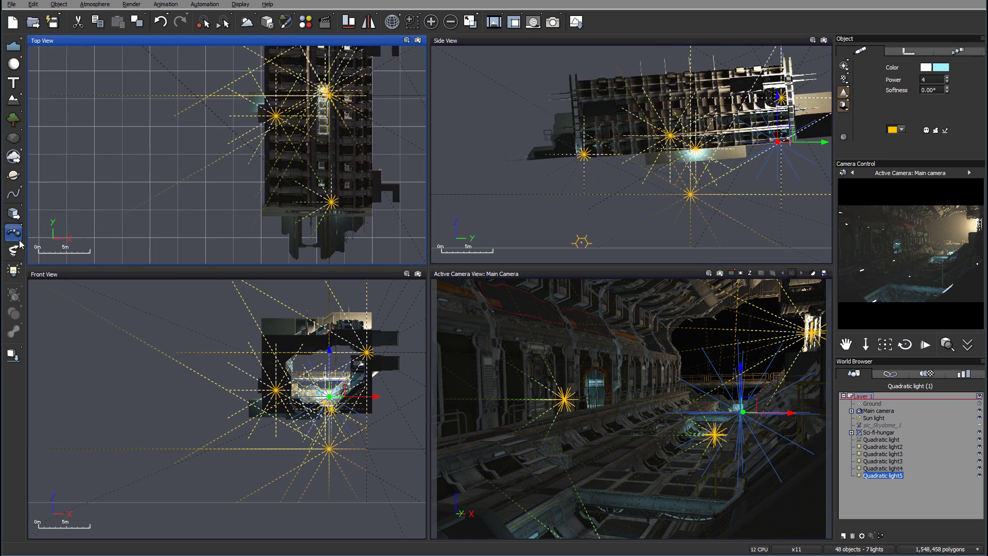
pyautogui.click(13, 270)
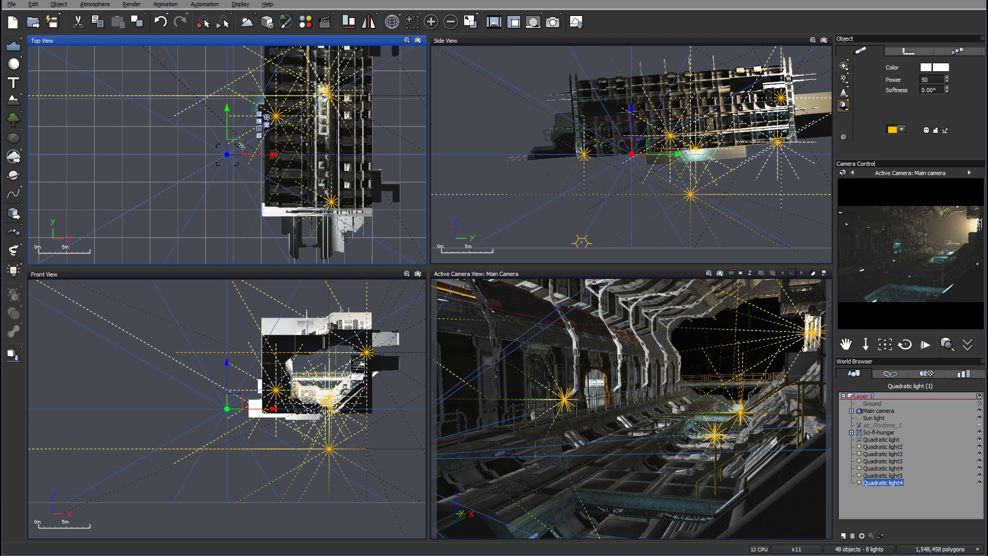
pyautogui.moveTo(240, 146); pyautogui.dragTo(304, 161)
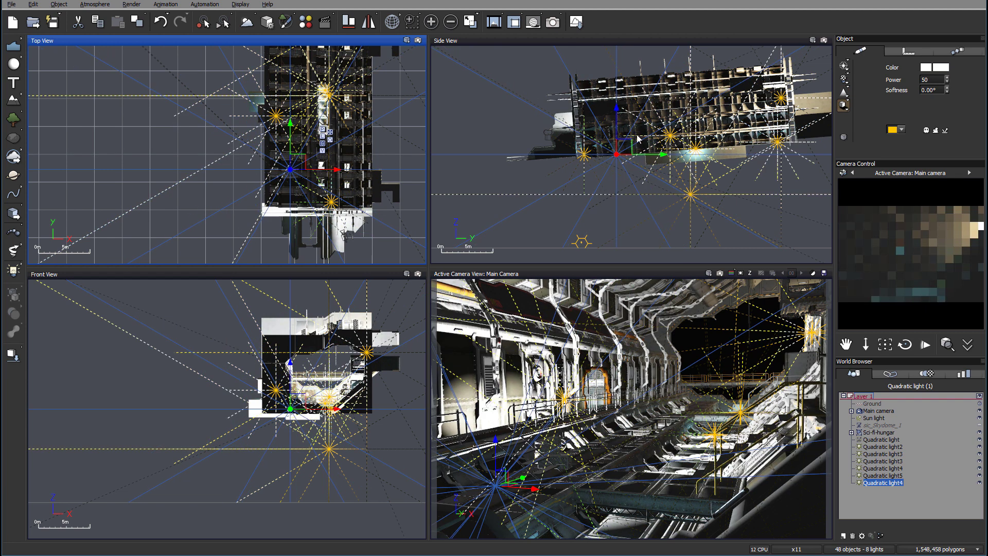
pyautogui.moveTo(638, 139); pyautogui.dragTo(627, 99)
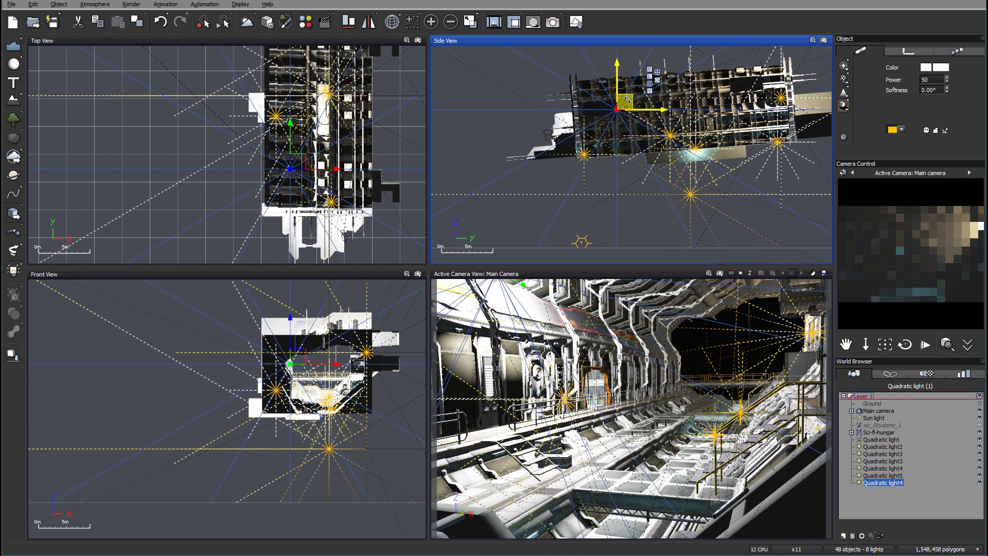
pyautogui.moveTo(294, 159); pyautogui.dragTo(305, 195)
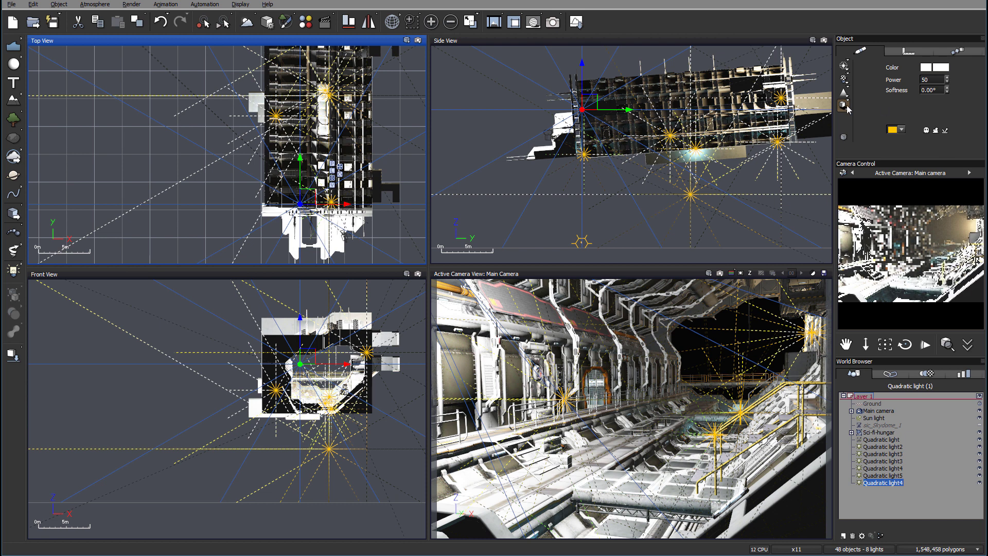
pyautogui.doubleClick(928, 79)
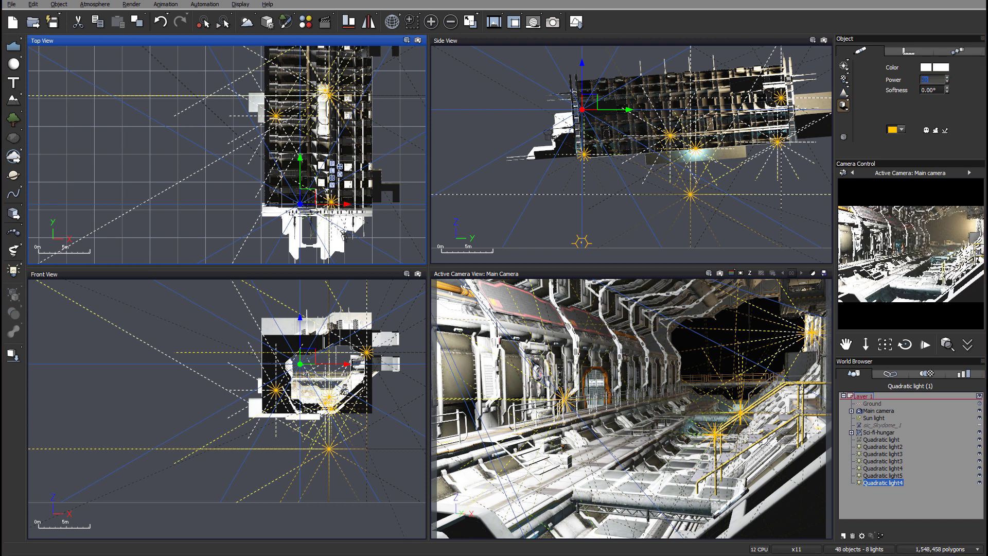
pyautogui.write('5')
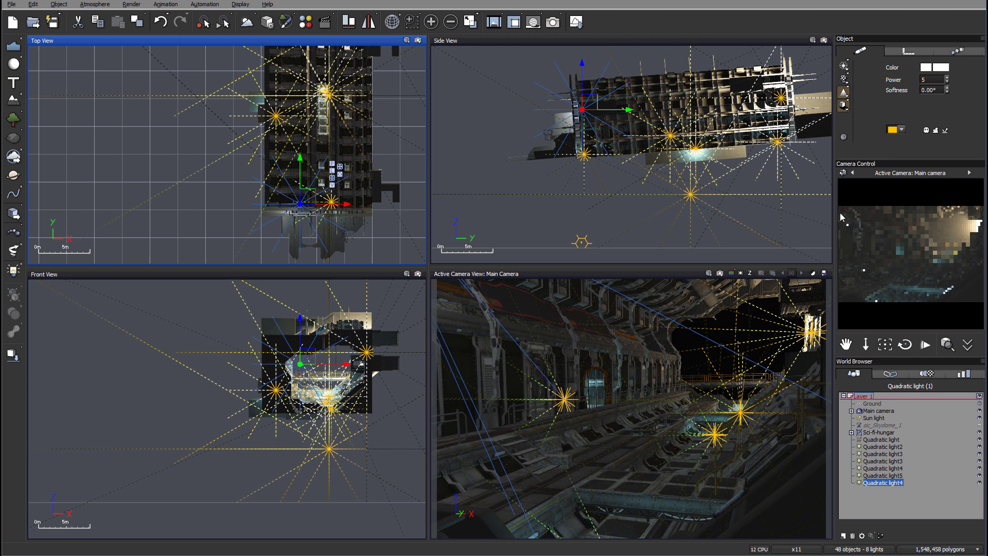
# - Tint the camera-end light a light salmon red and shift it slightly toward the left wall and into the hangar
pyautogui.click(937, 72)
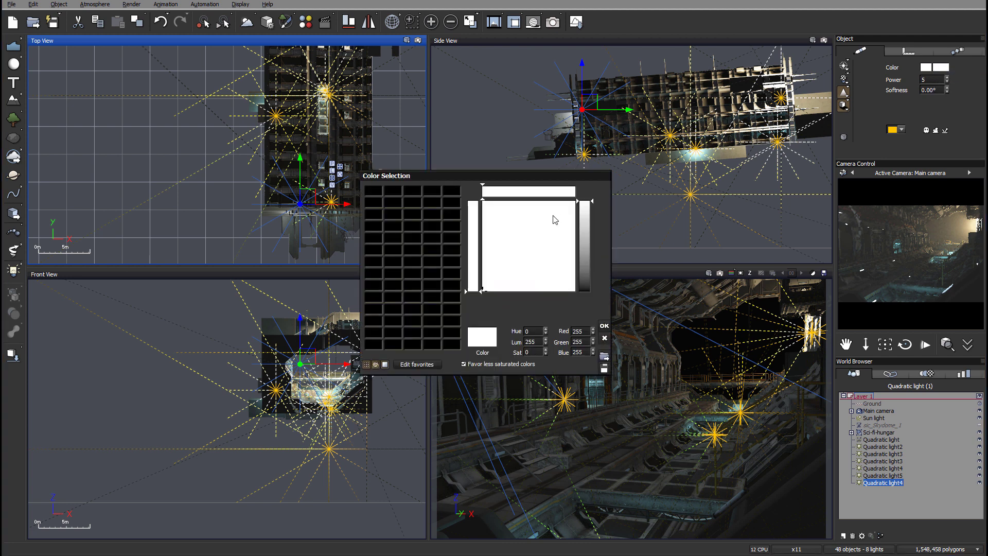
pyautogui.moveTo(554, 220)
pyautogui.mouseDown()
pyautogui.moveTo(525, 202)
pyautogui.moveTo(482, 200)
pyautogui.mouseUp()
pyautogui.click(584, 215)
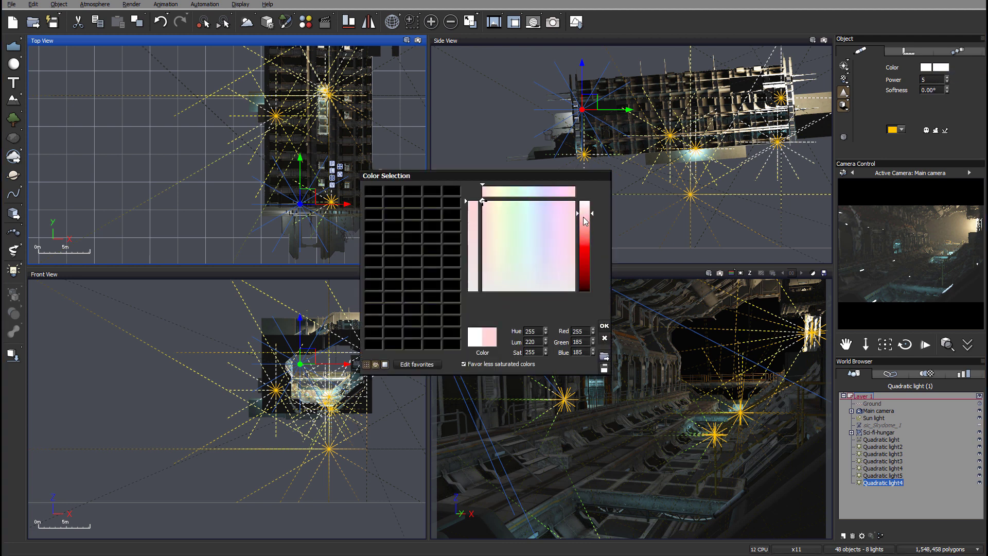
pyautogui.click(581, 224)
pyautogui.click(604, 325)
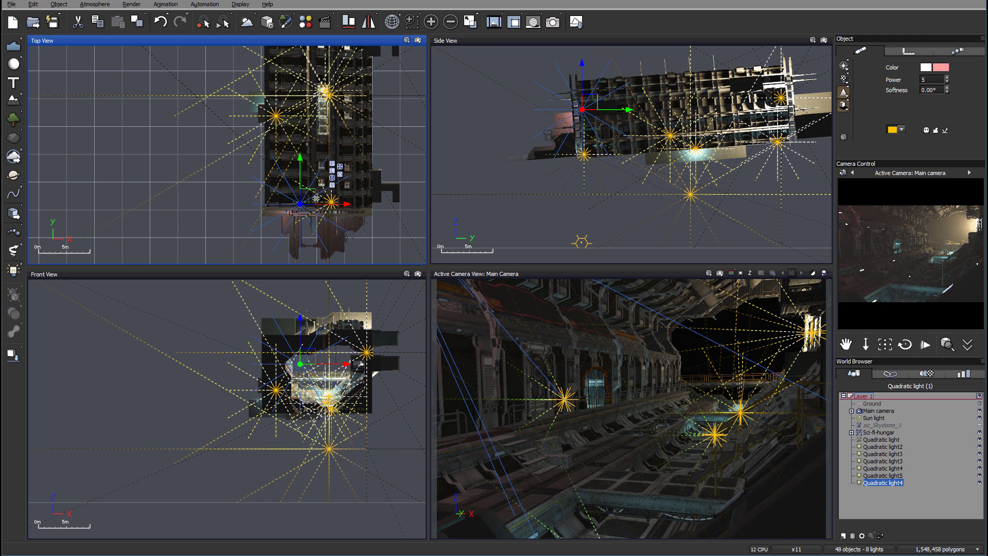
pyautogui.moveTo(315, 197); pyautogui.dragTo(307, 187)
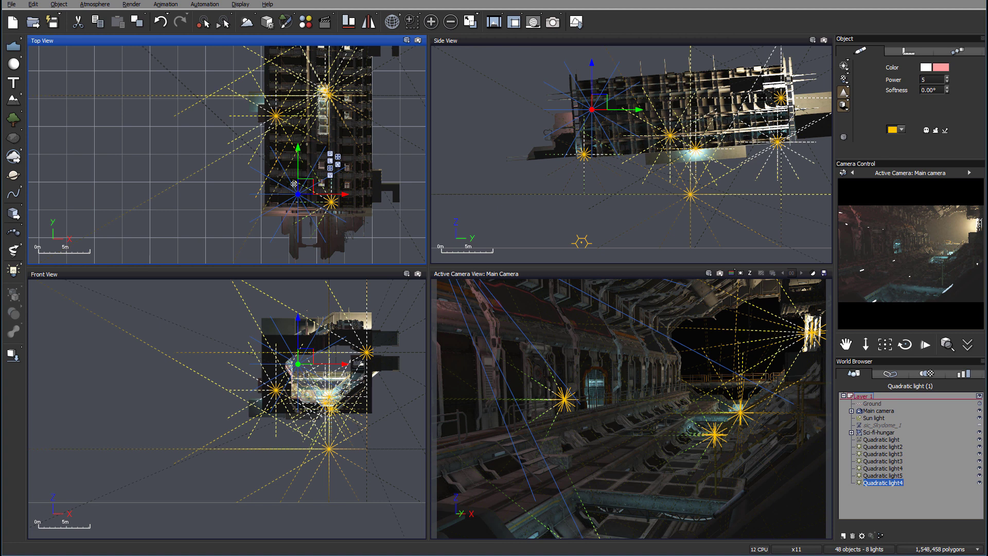
pyautogui.moveTo(303, 185); pyautogui.dragTo(301, 191)
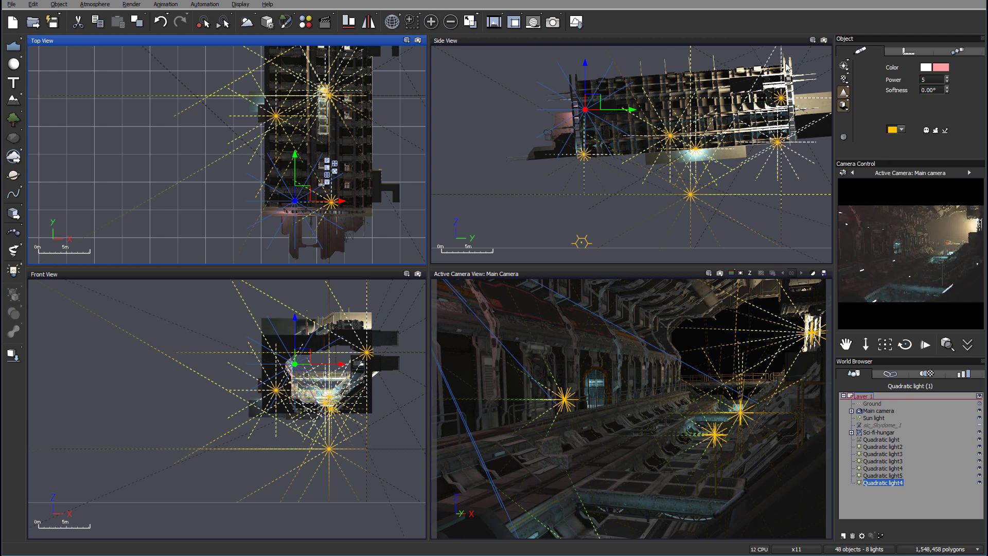
# - Render the main camera view and accept the default post-render options
pyautogui.click(552, 22)
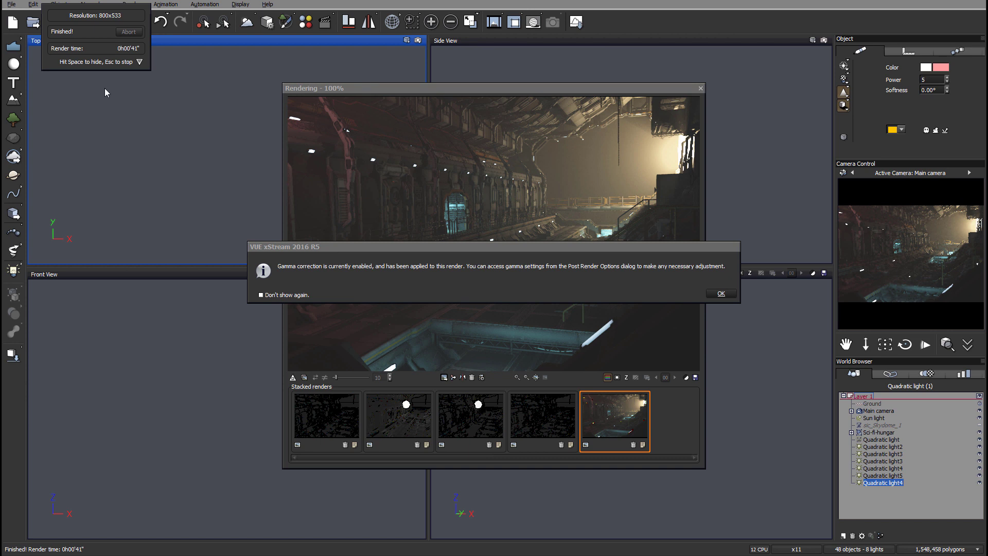
pyautogui.click(713, 295)
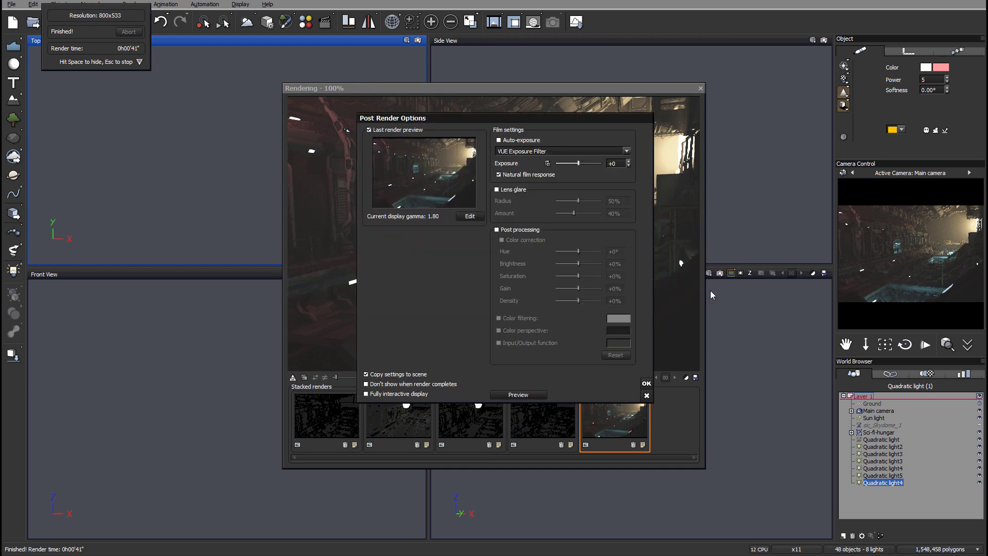
pyautogui.click(647, 384)
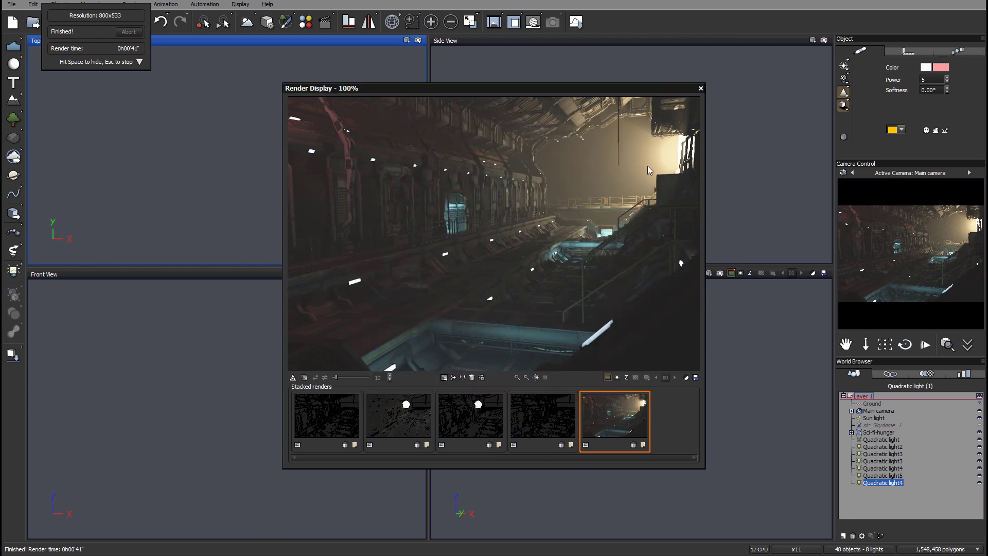